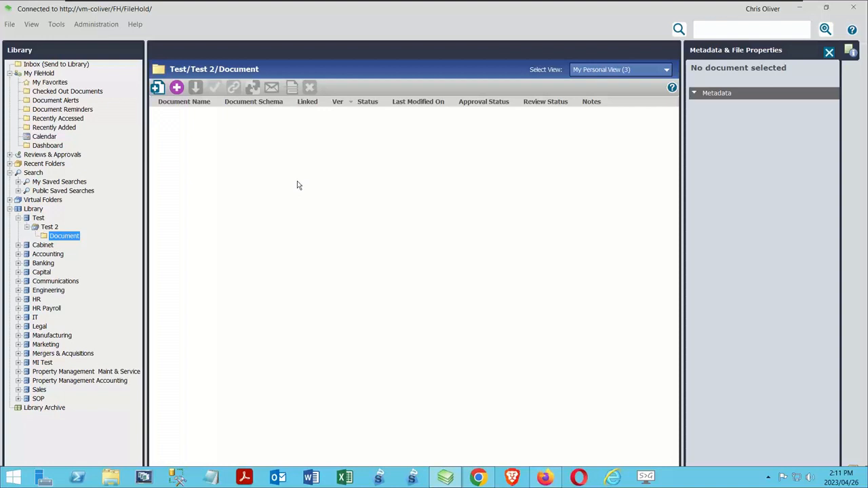
Open the library configuration's management list of document and version control fields
click(108, 25)
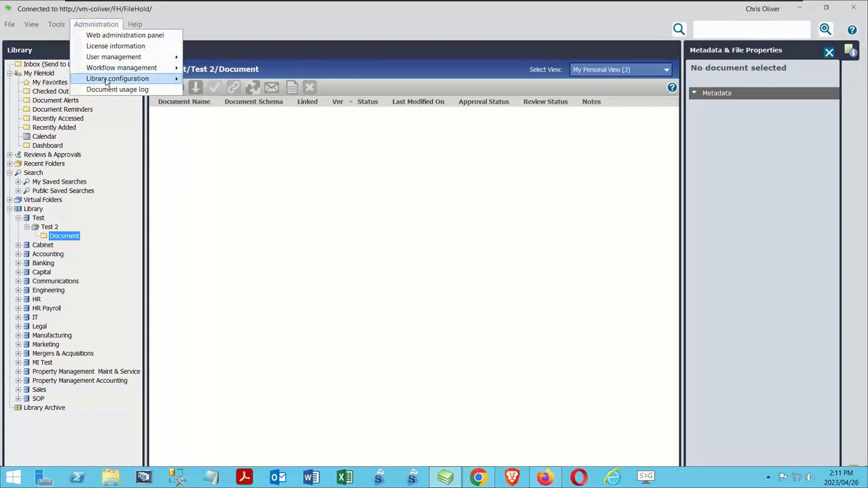
mouse_move(108, 80)
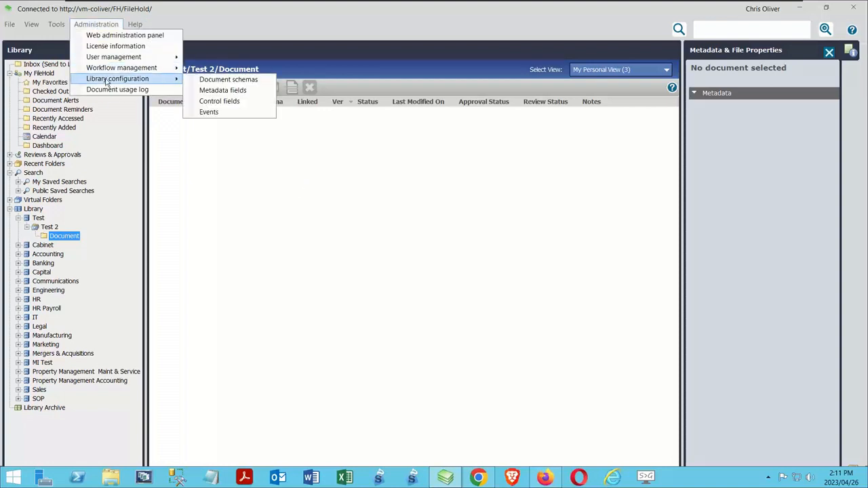
click(212, 101)
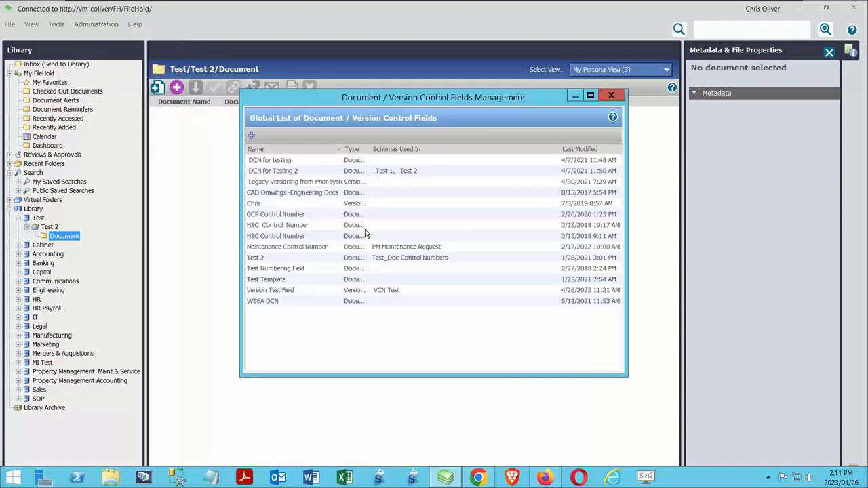
Switch to the FileHold web client in Chrome, request the full administration menu, and sign in with the saved user login and password
click(490, 476)
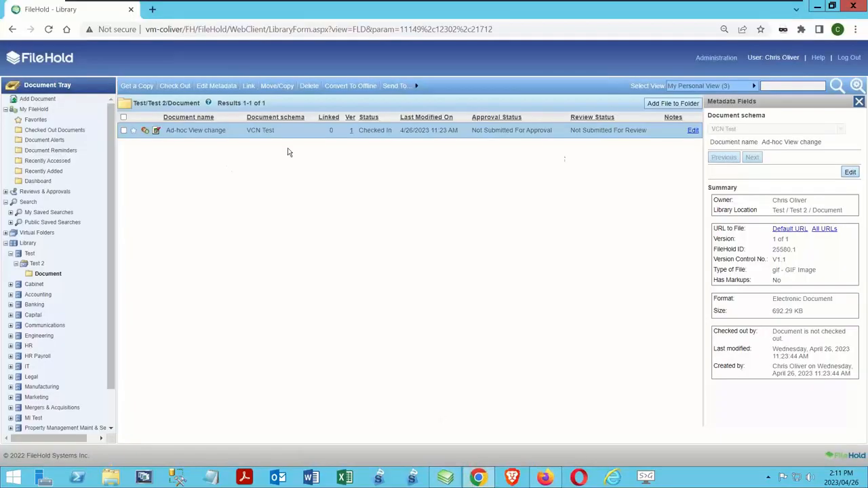
mouse_move(717, 59)
click(699, 76)
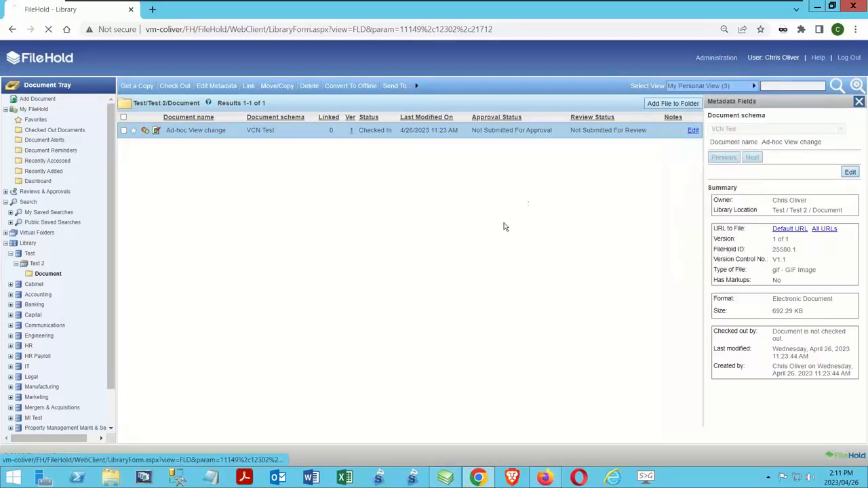
click(118, 212)
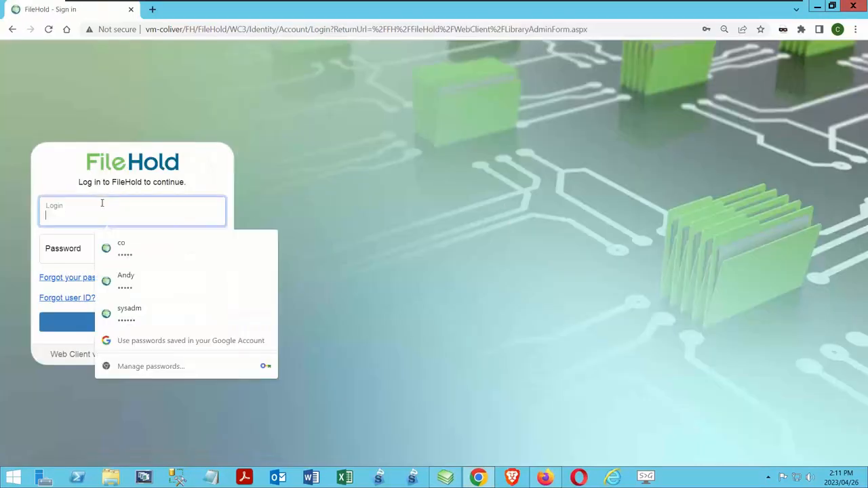
click(117, 248)
click(95, 317)
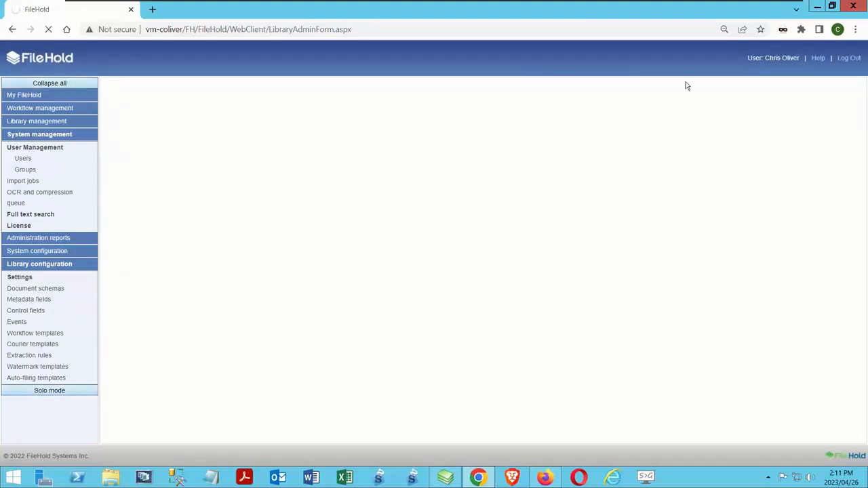
View the global list of control fields in the web client's full administration menu
mouse_move(720, 59)
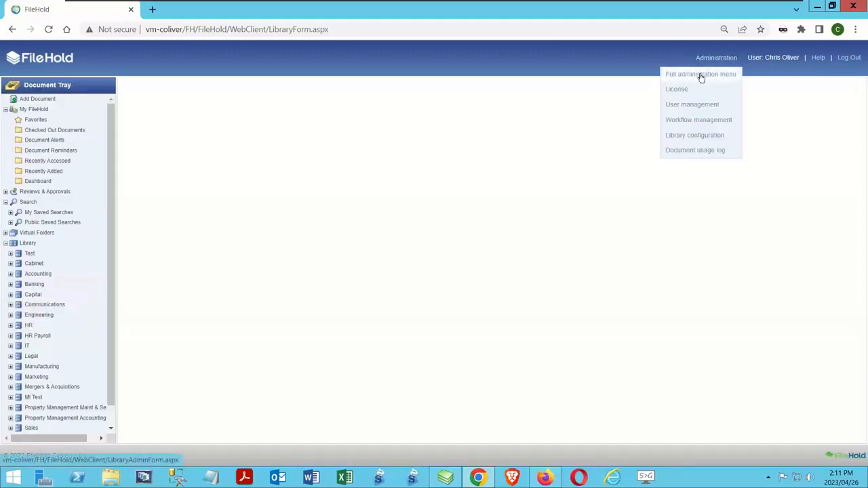
click(701, 76)
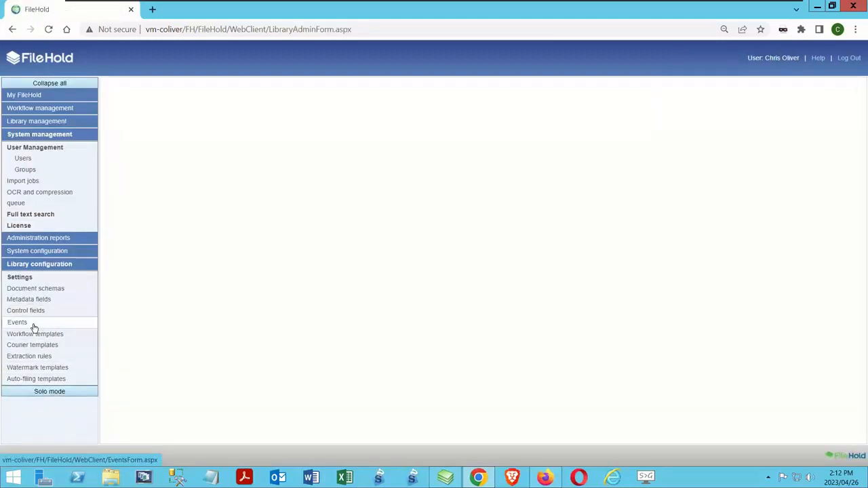
click(32, 313)
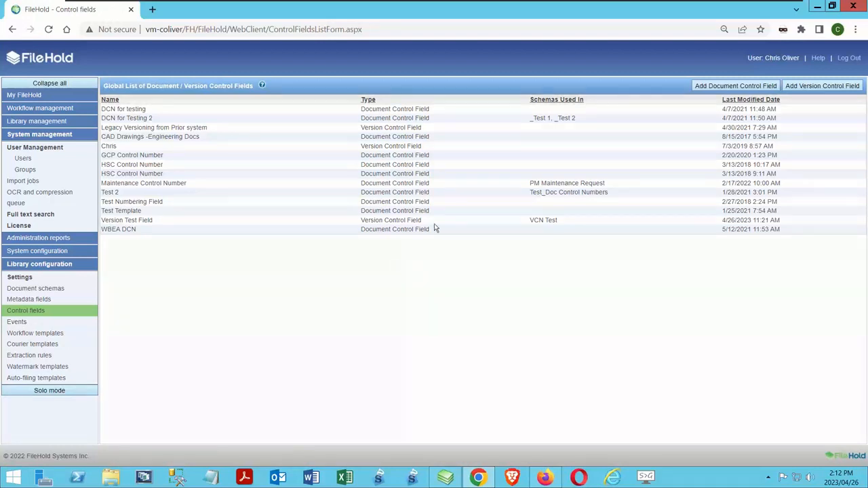
click(750, 88)
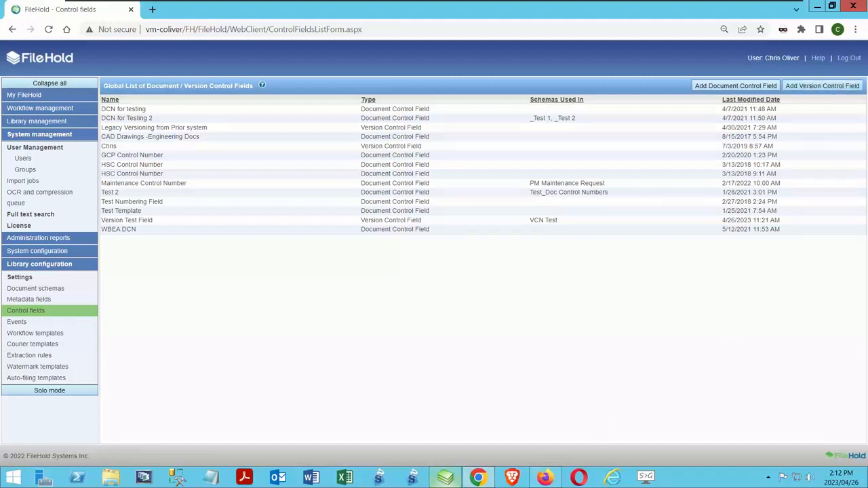
Switch back to the FileHold desktop client and name the new control field Webinar Example DCN, with Document Control Field as its type
click(446, 478)
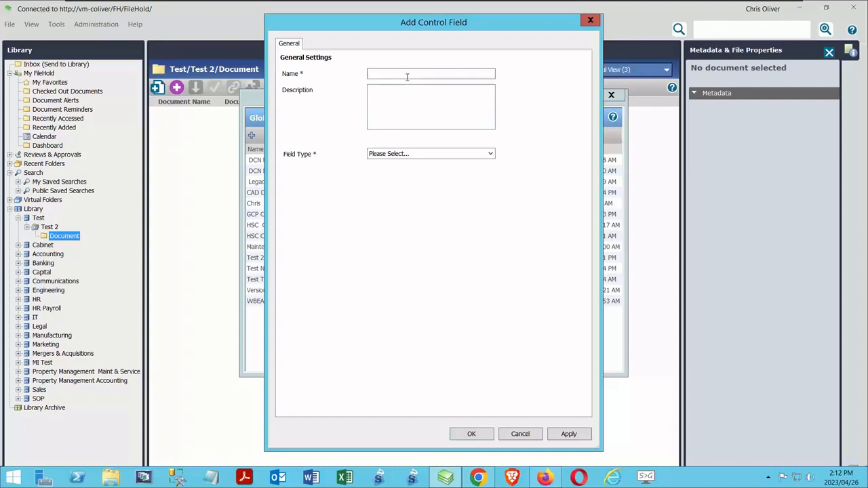
text(Webinar Example DCN)
click(400, 155)
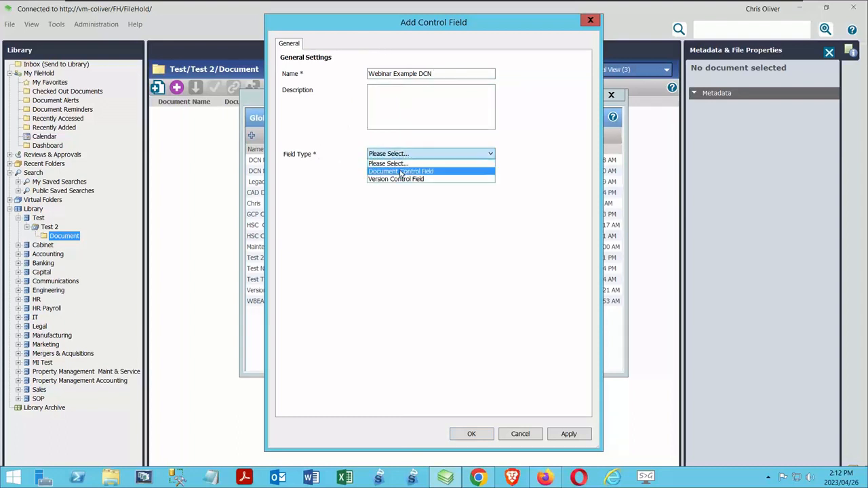
click(402, 170)
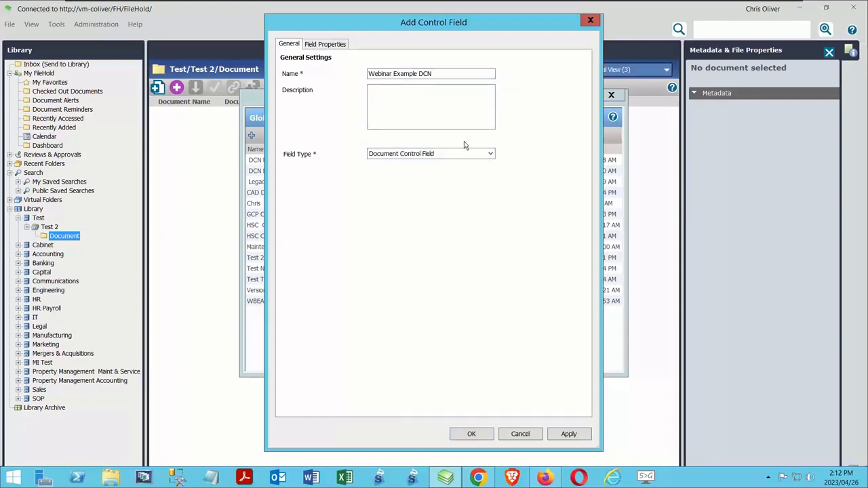
Set the document control field's prefix to WEB and maximum length to 6, and enable automatically generated numbers
click(331, 49)
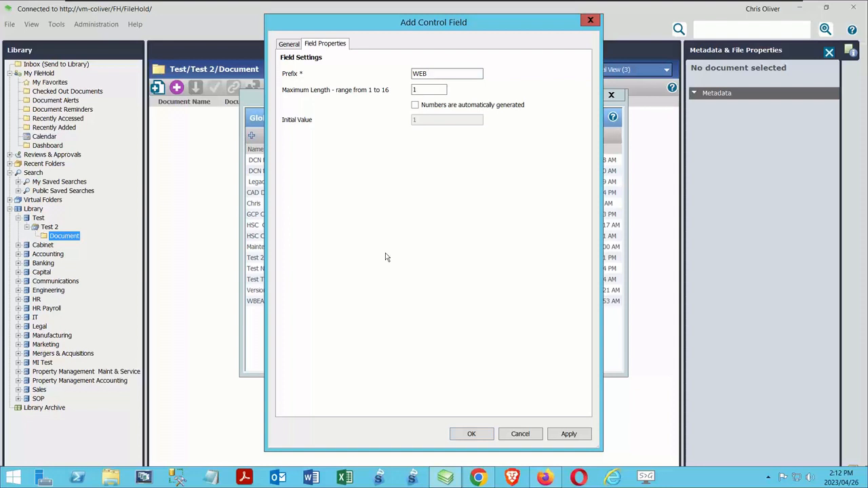
double_click(415, 90)
text(6)
click(416, 105)
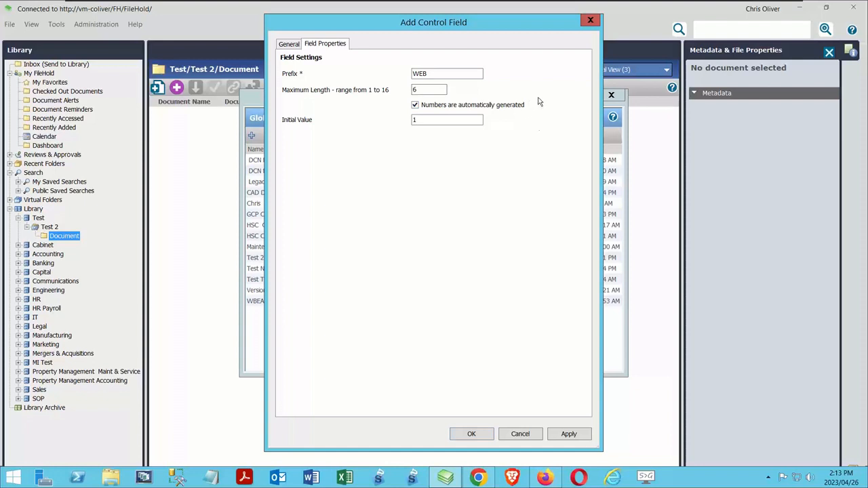
Enter the initial value for the automatic document numbering and save the control field
click(434, 120)
text(1)
key(BackSpace)
text(00001)
click(471, 434)
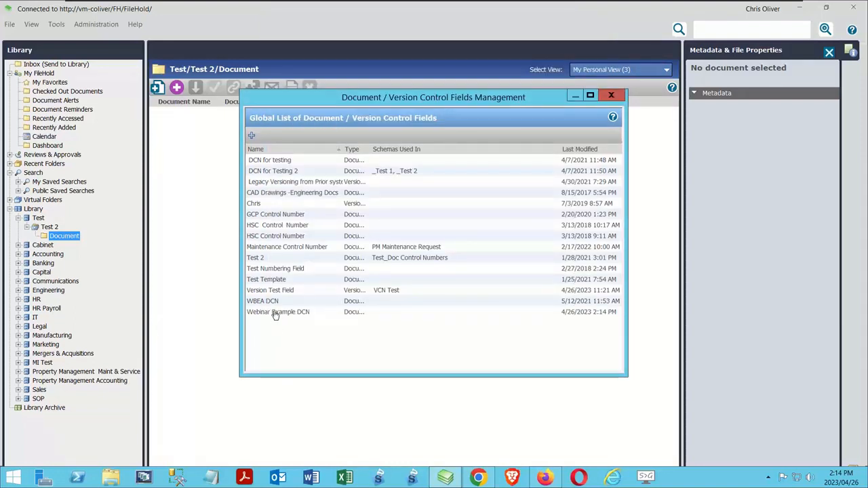
Add another control field named Webinar Example VCN and set its type to Version Control Field
click(251, 137)
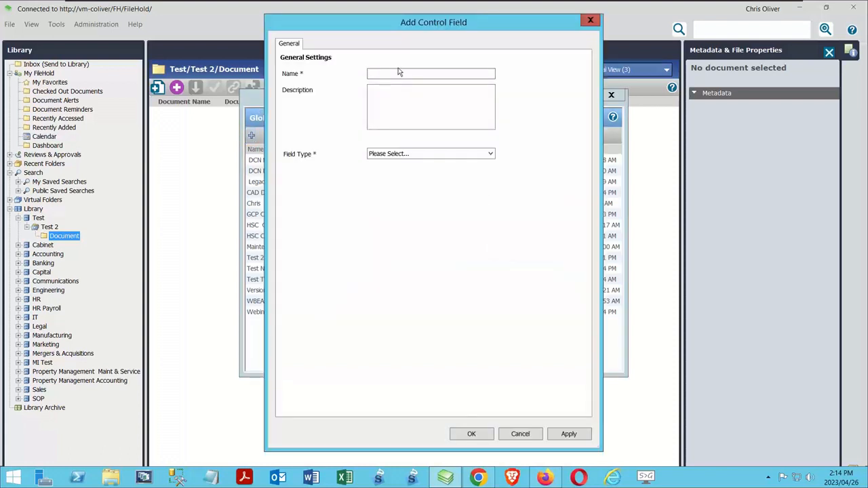
text(Webinar Example VCN)
click(407, 155)
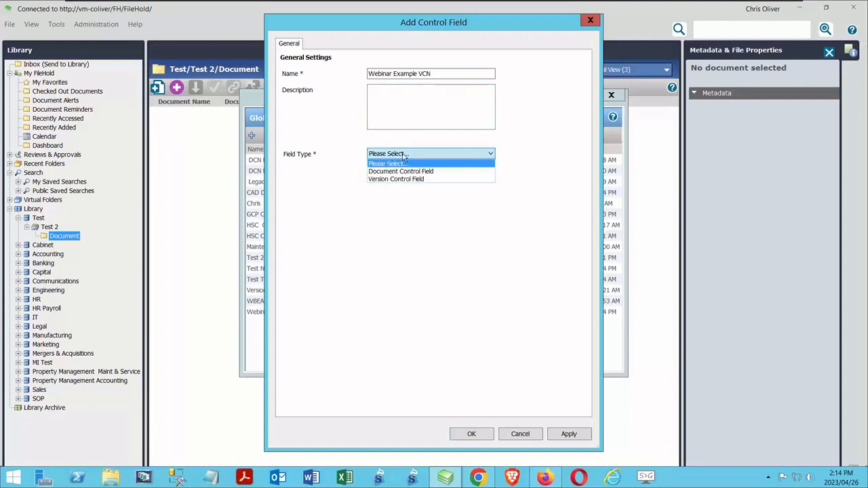
click(385, 178)
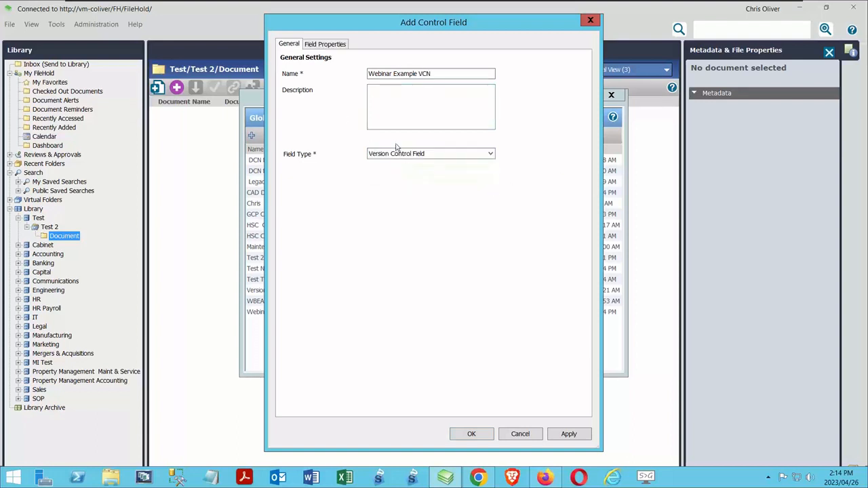
Set the version control field's prefix to WEB V and maximum length to 3, and save it
click(332, 43)
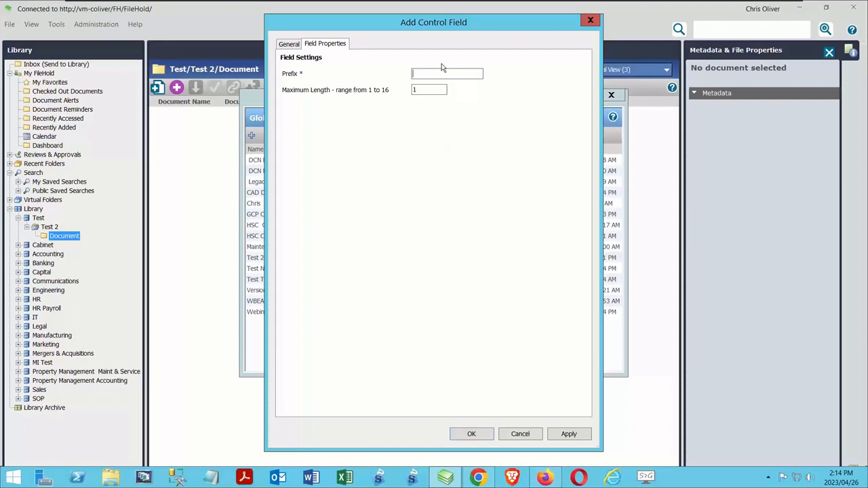
text(WEB V)
drag(422, 89, 371, 90)
text(3)
click(473, 435)
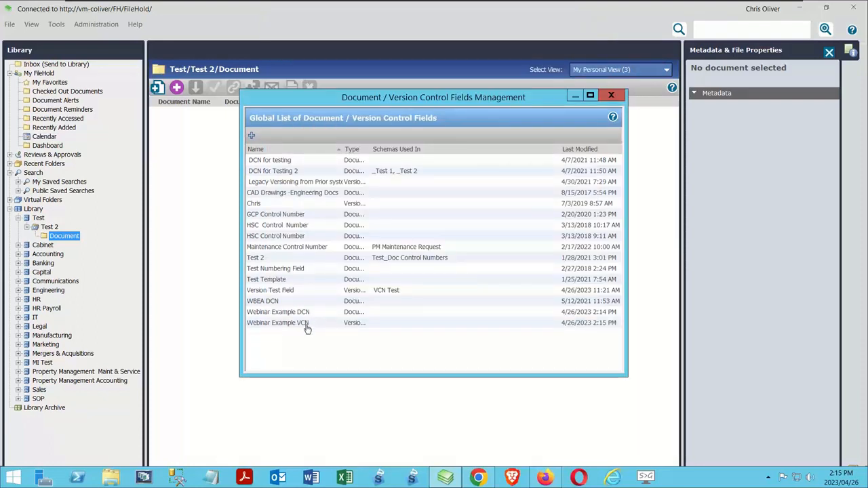
Close the control fields management list and open the library's document schemas list
click(611, 95)
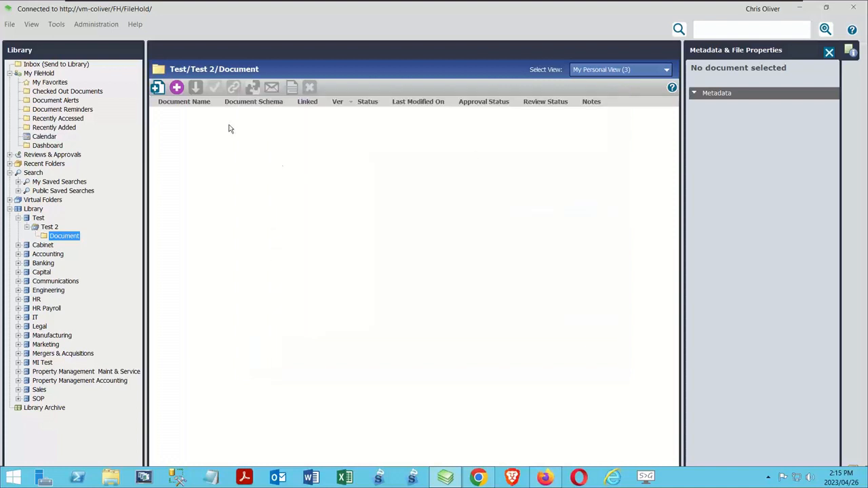
click(97, 23)
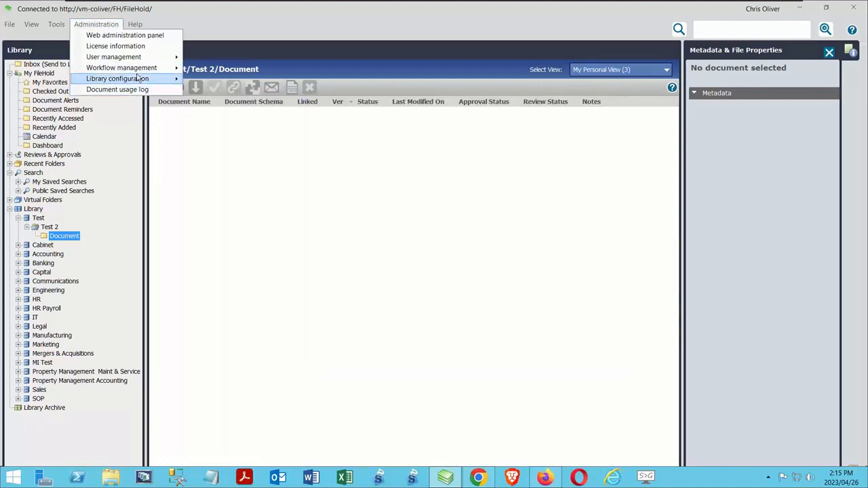
mouse_move(138, 79)
click(245, 80)
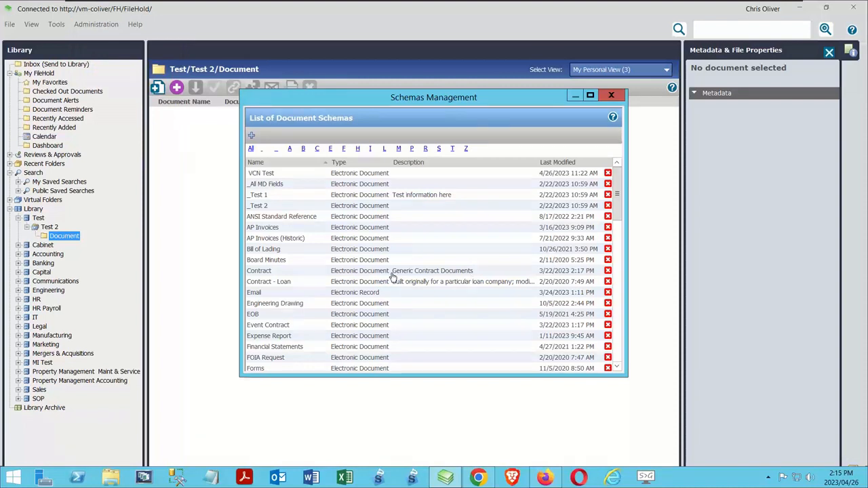
Examine the custom document numbering settings of the existing _All MD Fields and VCN Test schemas
double_click(270, 183)
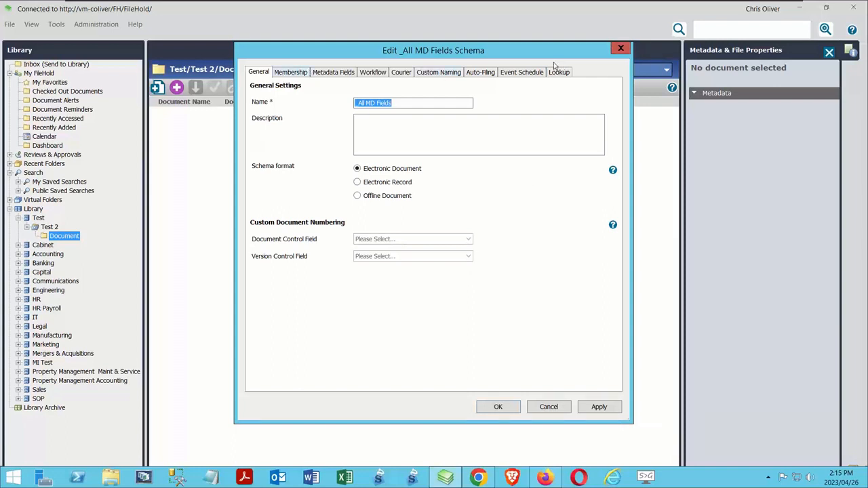
click(620, 50)
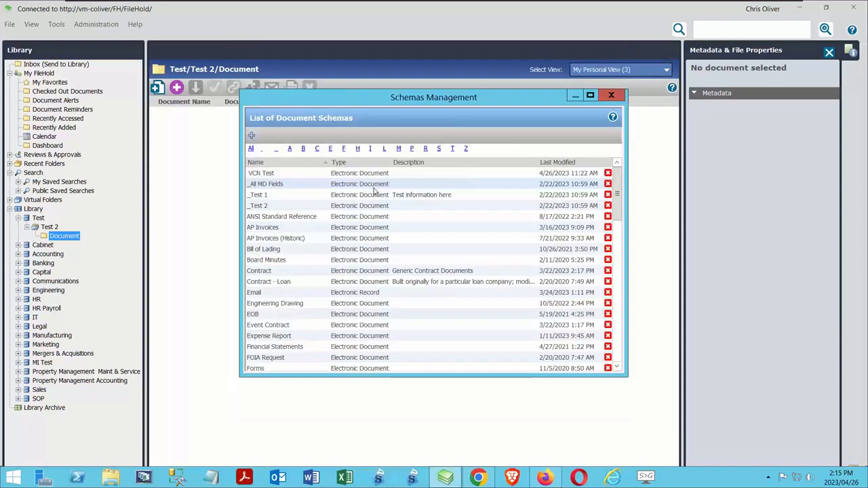
double_click(266, 175)
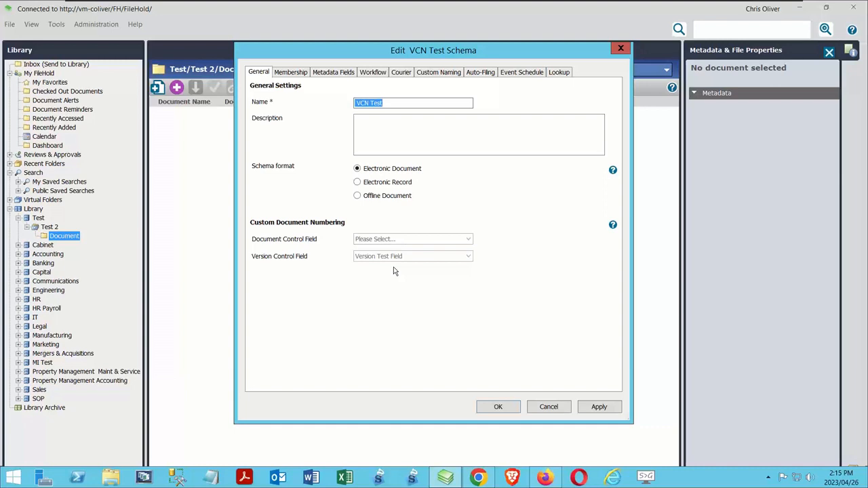
click(554, 411)
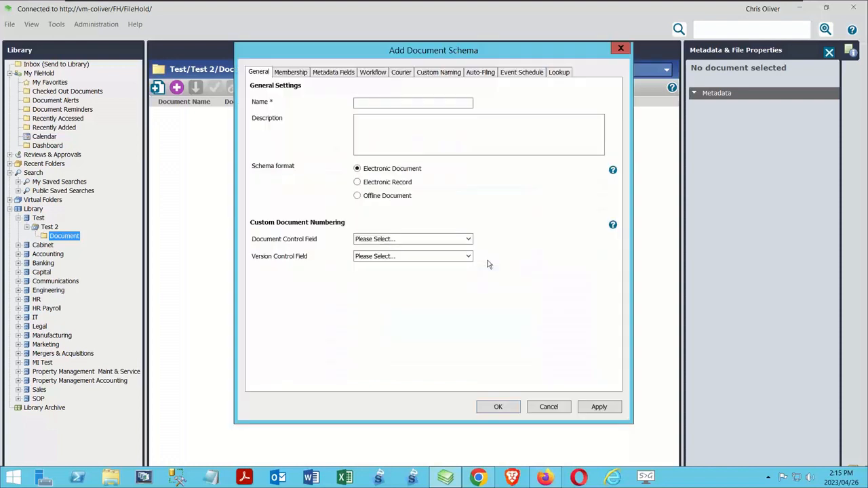
Name the new document schema Webinar DCN VCN
text(Webinar DCN VCN)
Assign Webinar Example DCN and Webinar Example VCN as the schema's document and version control fields, save it, and close the schemas list
click(432, 240)
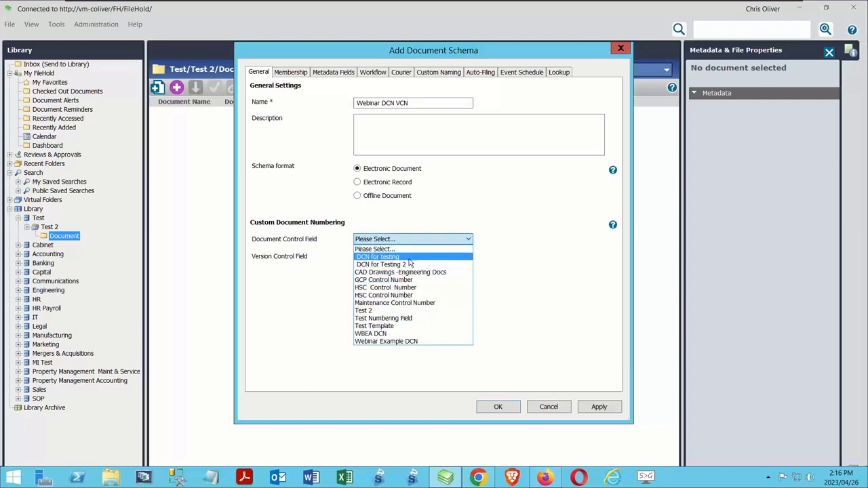
click(387, 342)
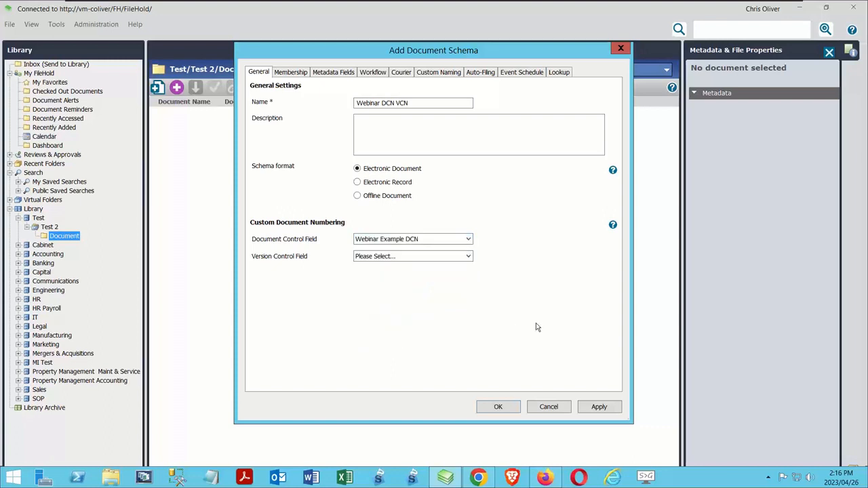
click(468, 256)
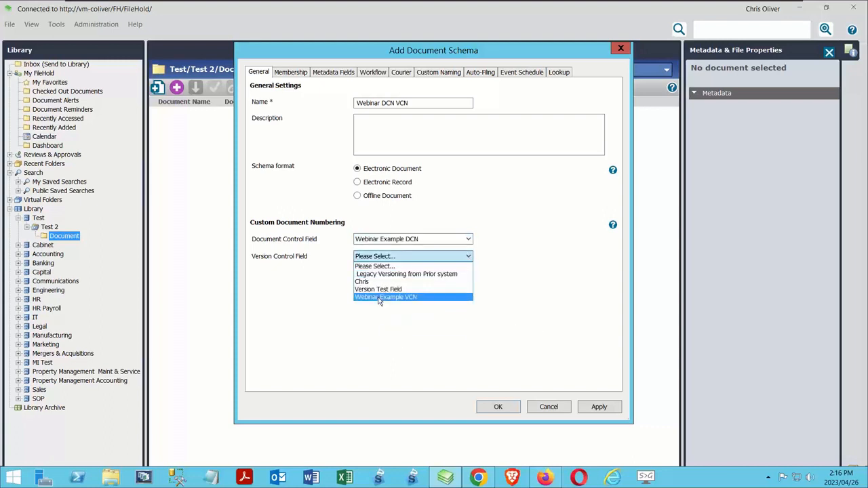
click(380, 298)
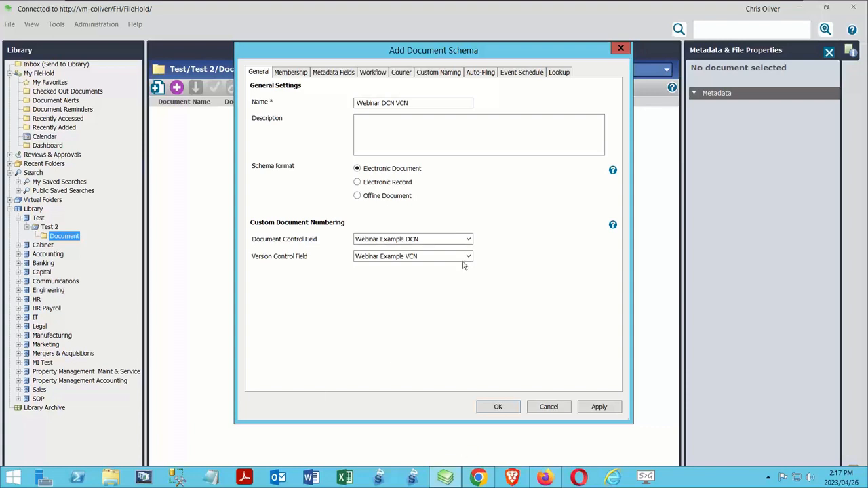
click(498, 407)
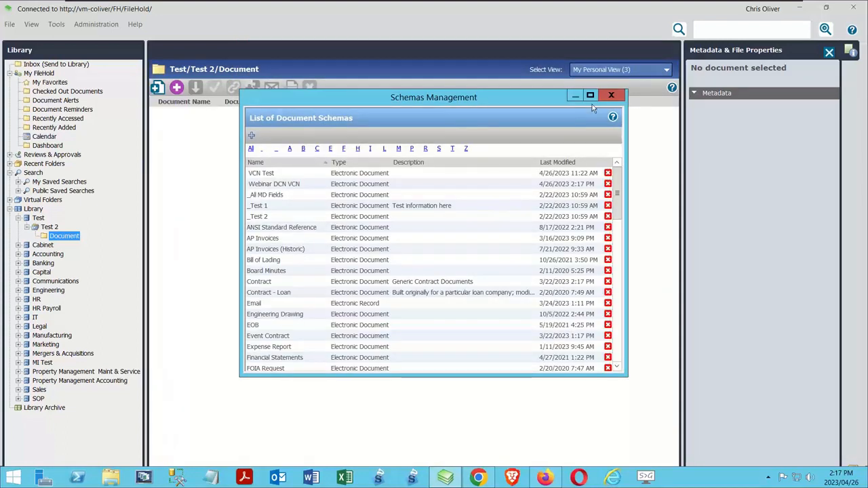
click(611, 96)
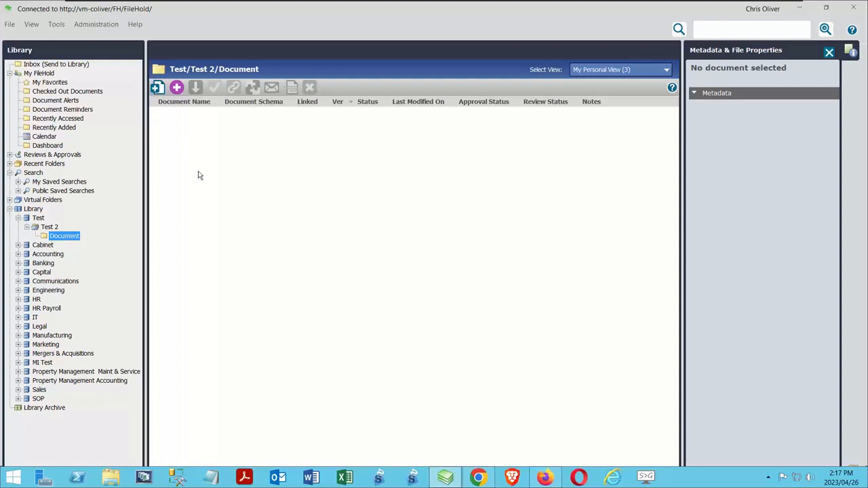
Start adding Sample Document.docx from the desktop to the Document folder under Test 2
click(159, 89)
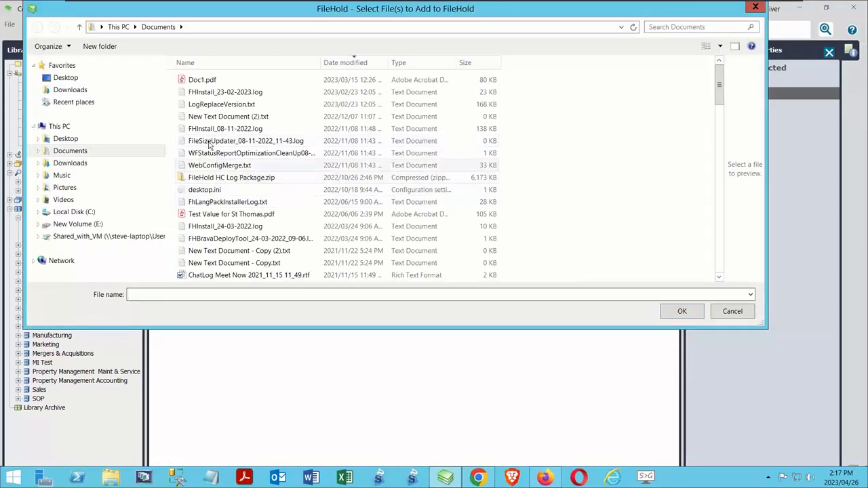
click(65, 140)
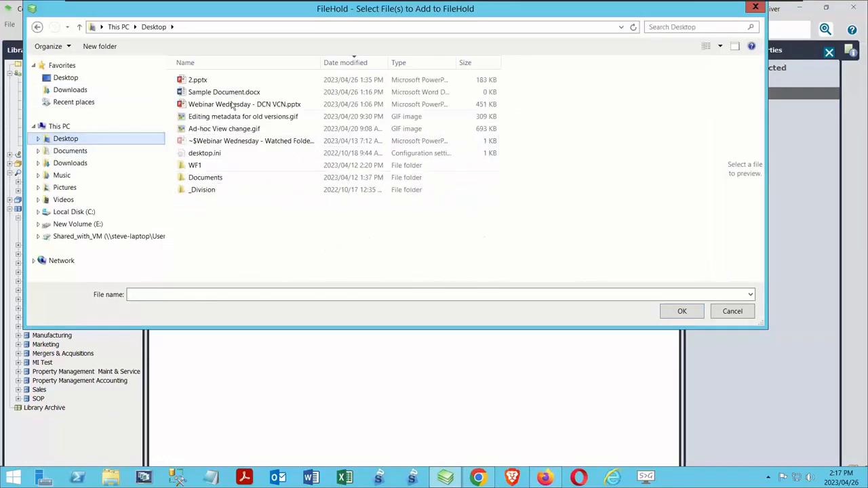
click(212, 94)
click(679, 314)
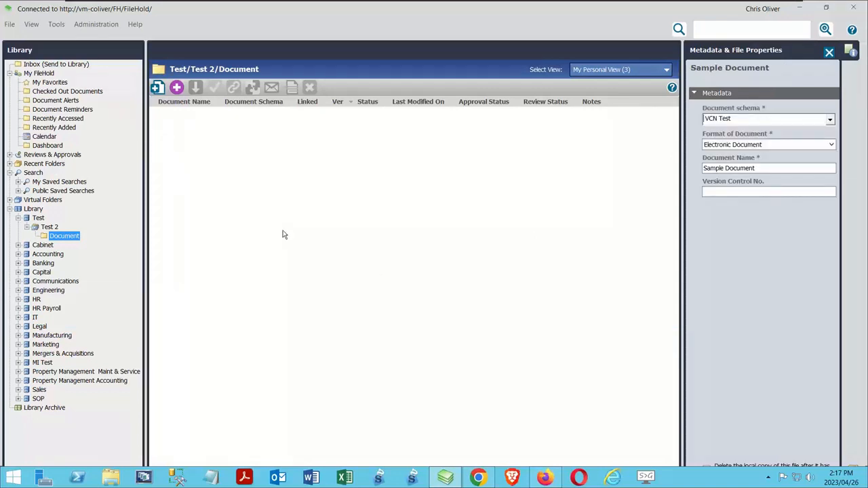
Assign the Webinar DCN VCN schema to Sample Document and enter 0.1 as its version control number
click(830, 121)
click(759, 140)
click(733, 191)
text(0.1)
click(826, 9)
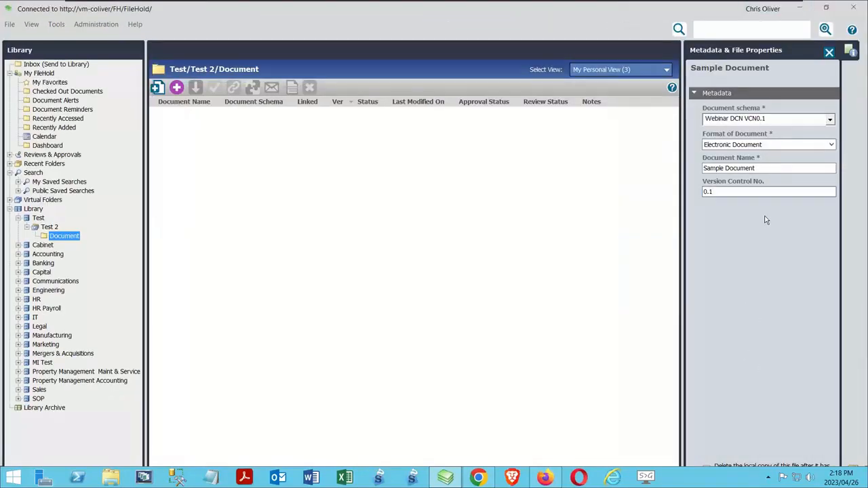
right_click(676, 476)
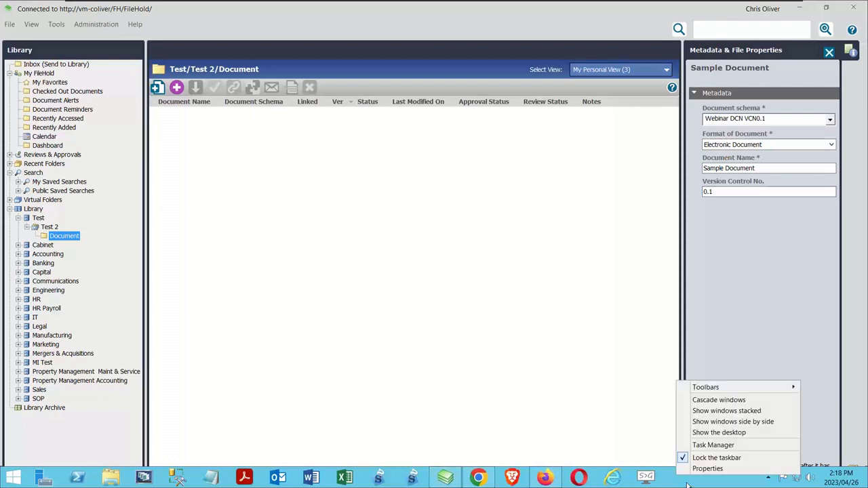
click(705, 462)
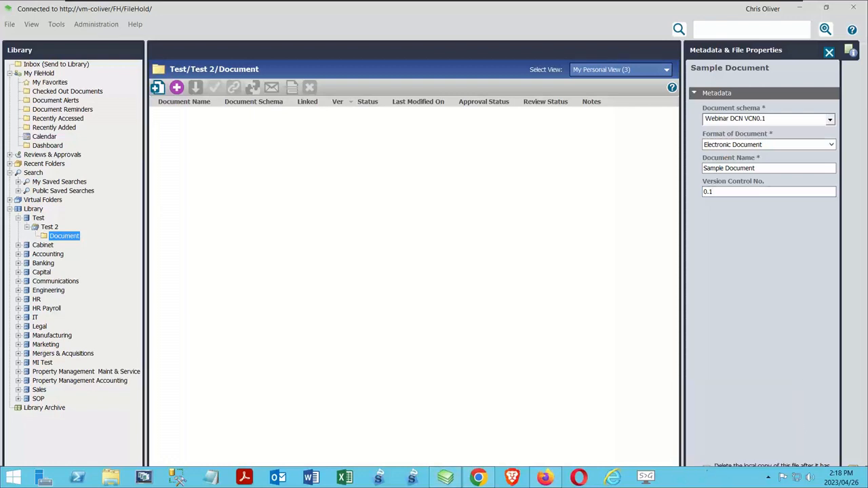
right_click(693, 480)
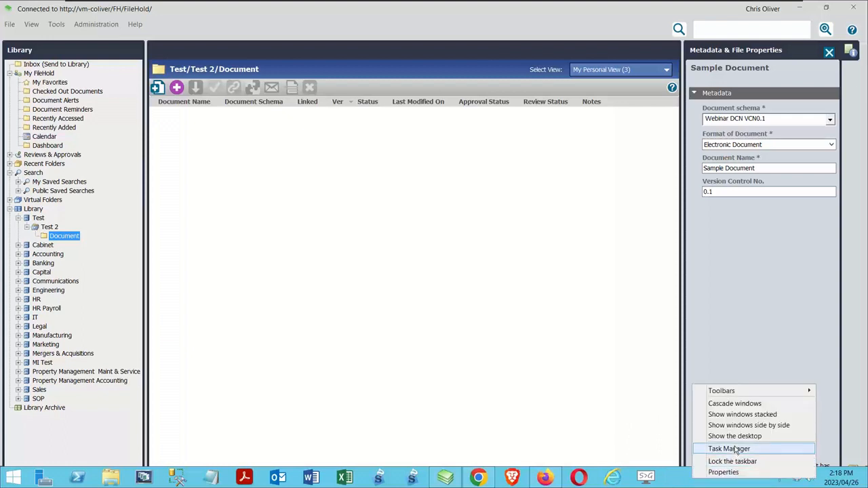
mouse_move(751, 394)
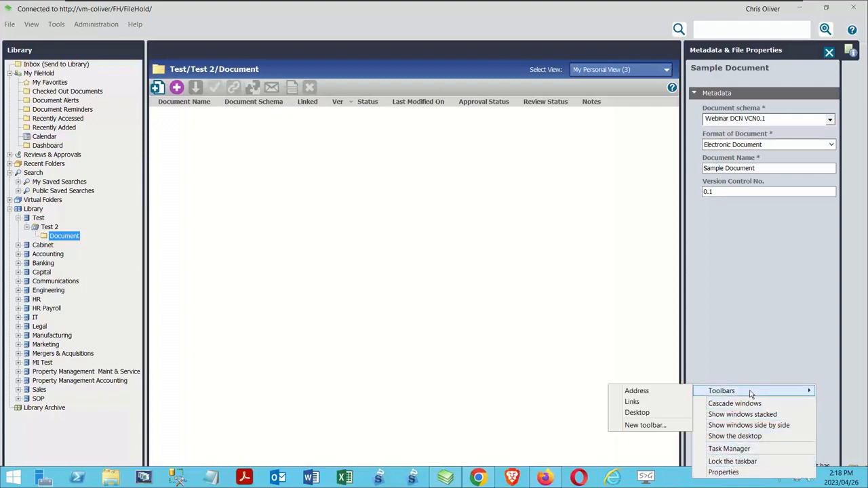
click(547, 359)
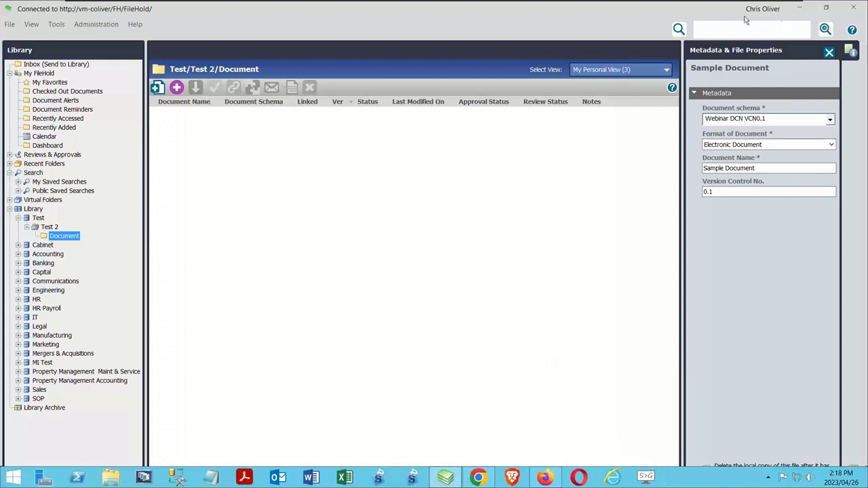
Try resizing the FileHold desktop window with the browser minimised behind it, and maximise the window again
drag(643, 7, 568, 37)
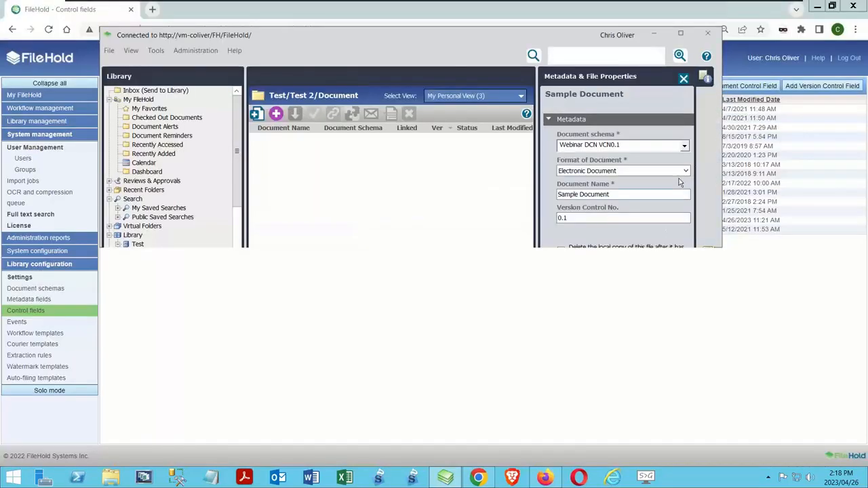
click(719, 250)
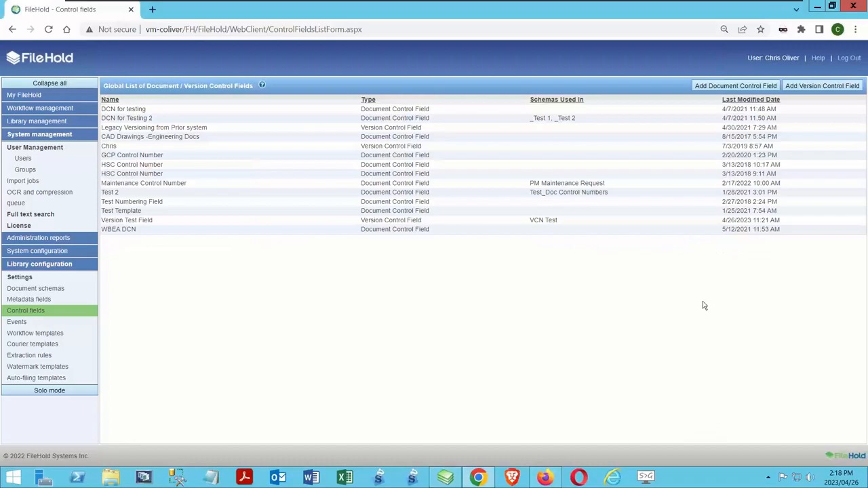
click(816, 8)
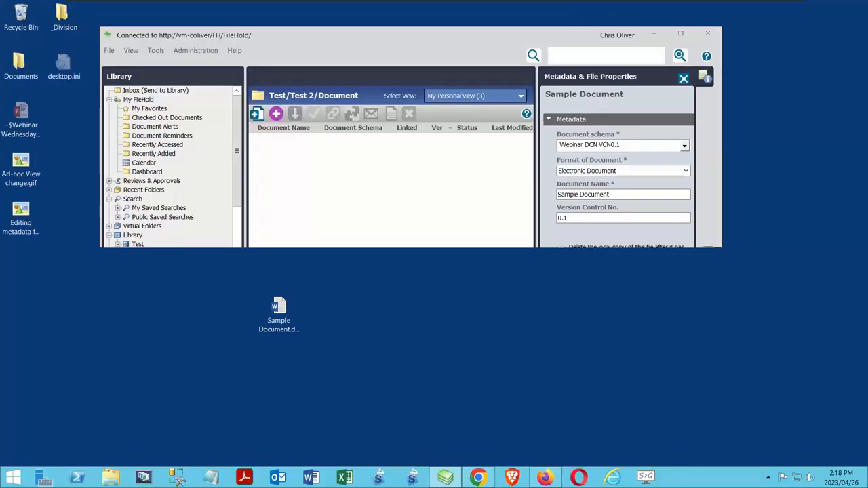
drag(517, 37, 495, 40)
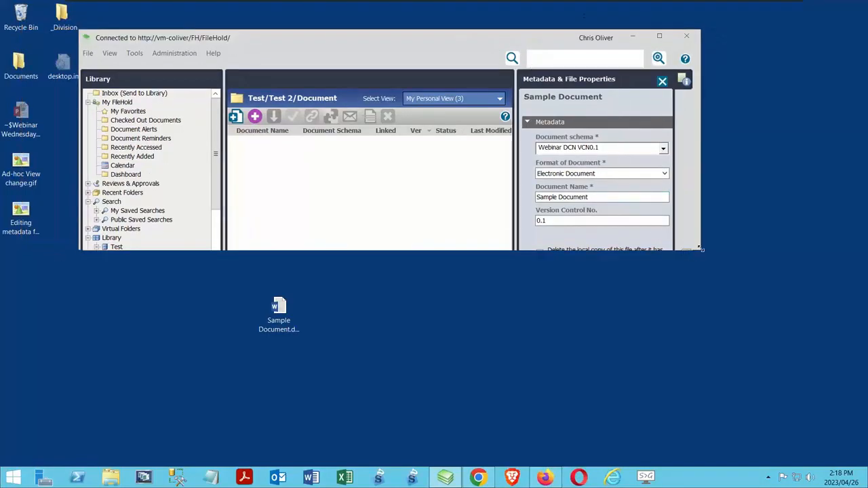
drag(694, 255, 683, 353)
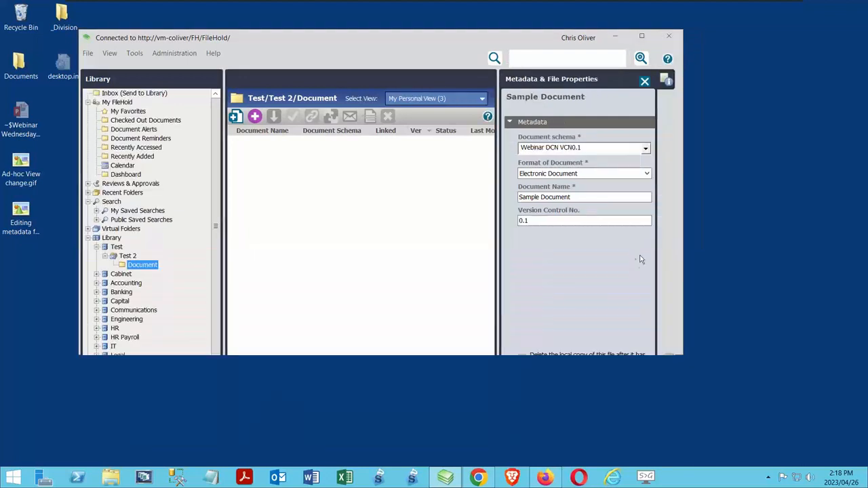
click(642, 36)
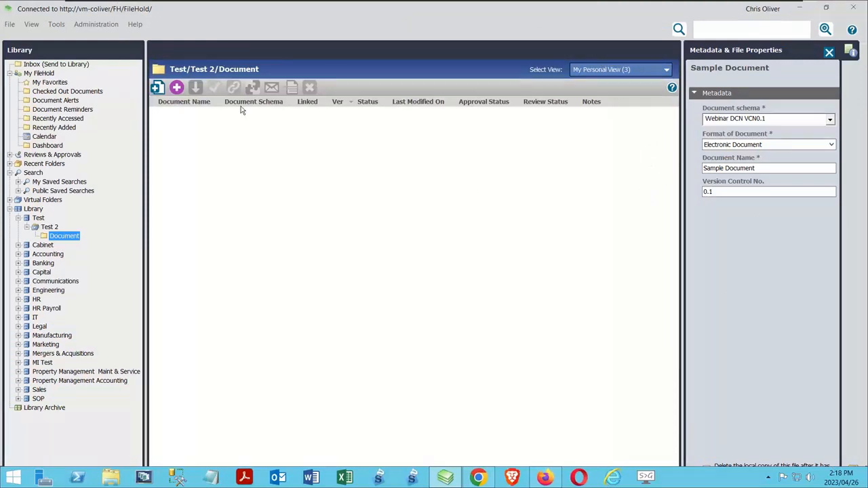
Add Sample Document.docx from the desktop to the Inbox
click(57, 64)
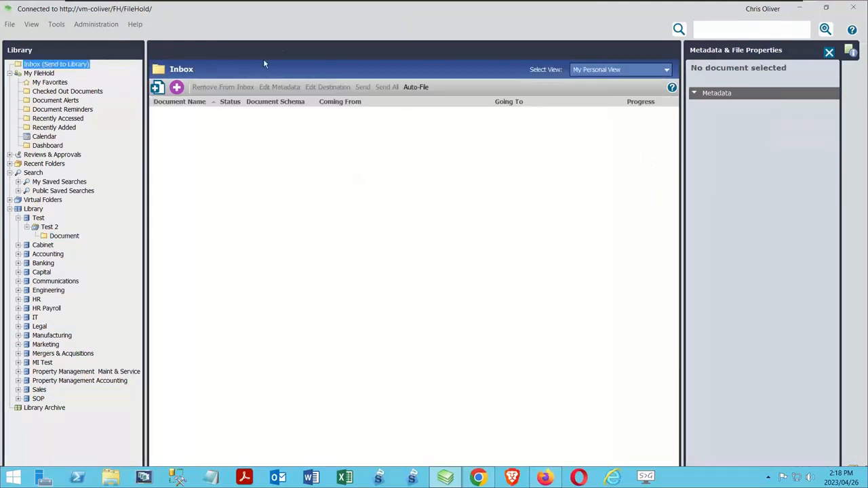
click(156, 88)
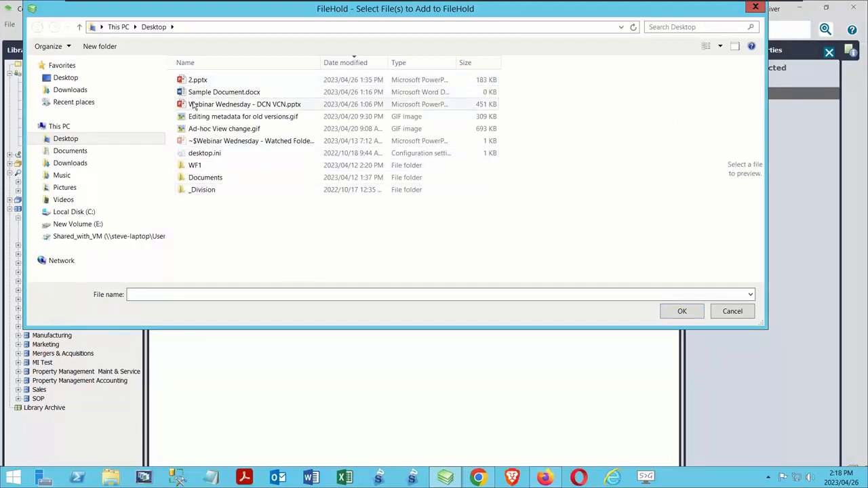
click(196, 92)
click(682, 312)
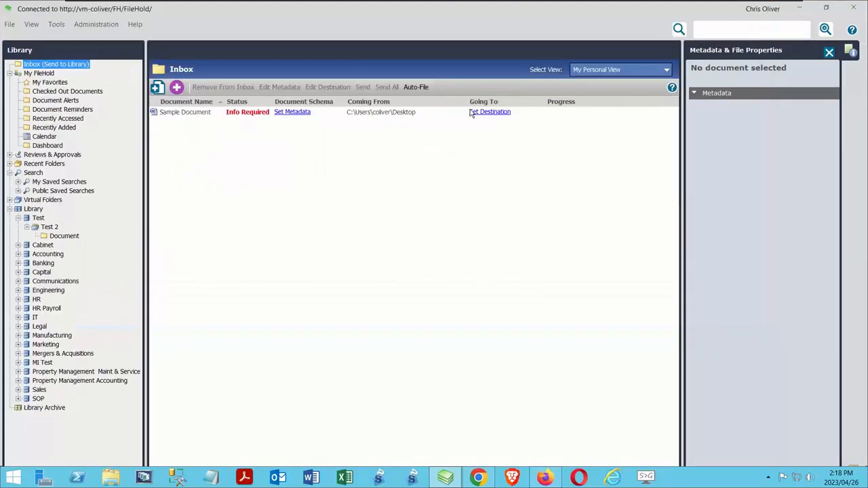
Set the Inbox document's schema to Webinar DCN VCN and its version control number to .1
click(284, 114)
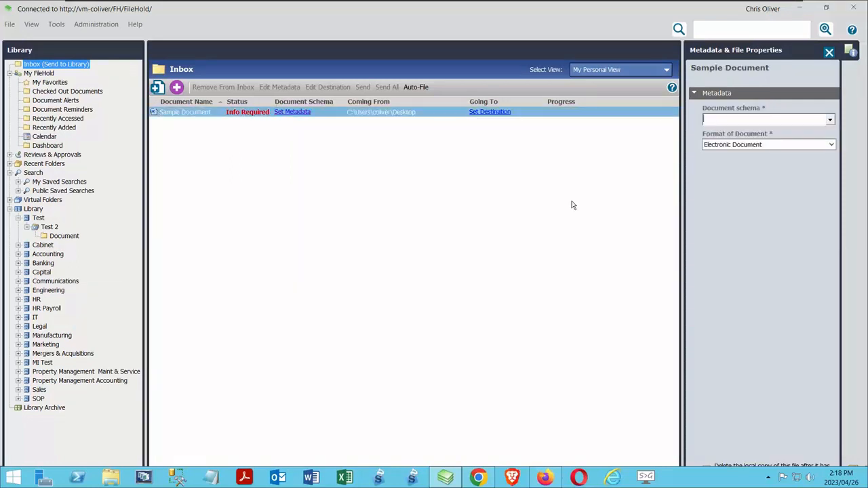
click(832, 122)
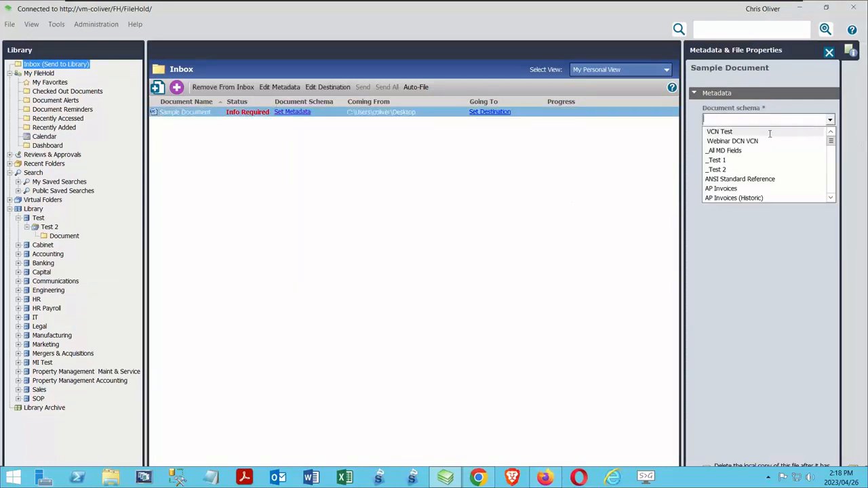
click(736, 142)
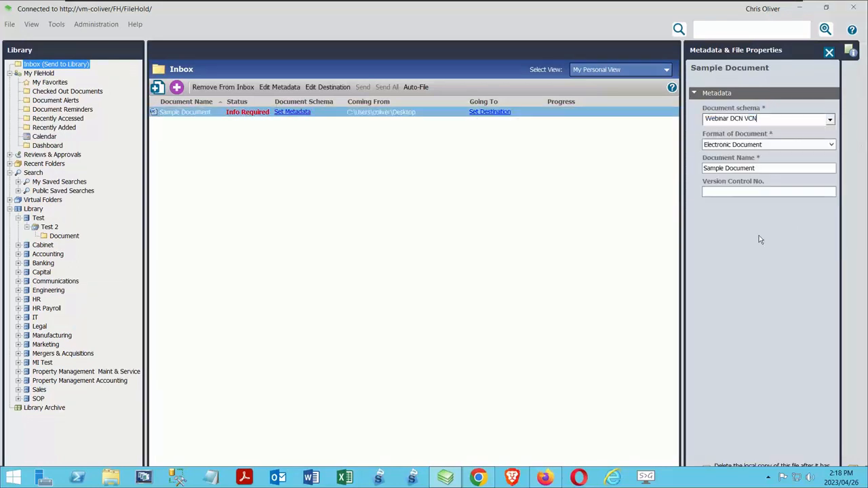
click(733, 192)
Switch to the FileHold web client in Chrome and start adding the local file Sample Document.docx
click(484, 477)
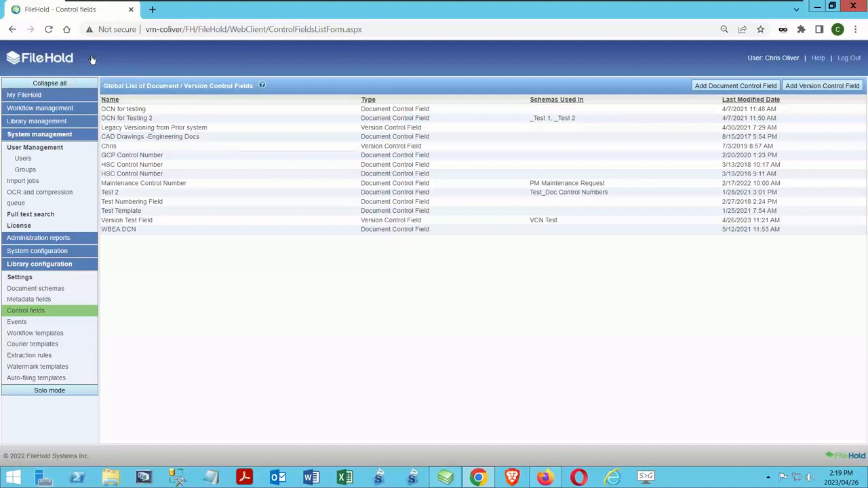
click(26, 59)
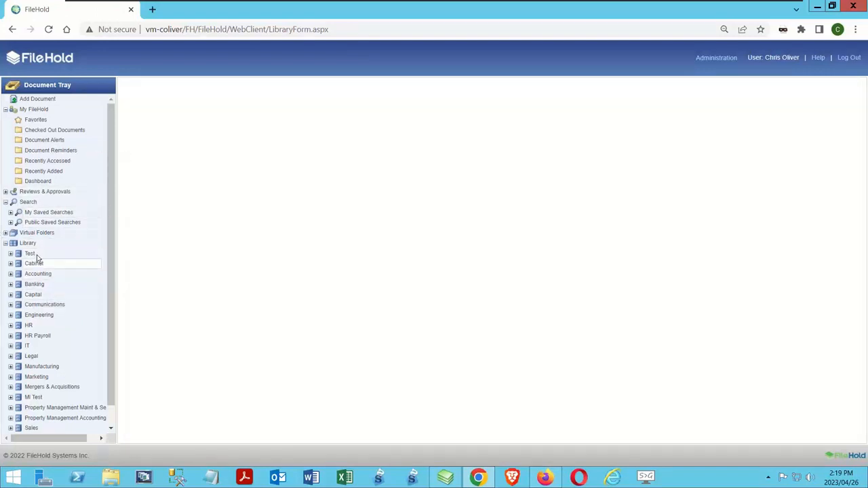
click(38, 100)
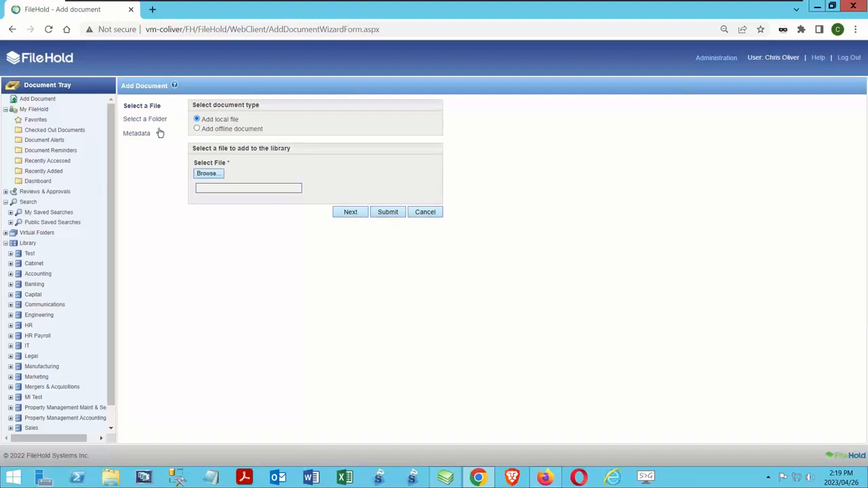
click(203, 174)
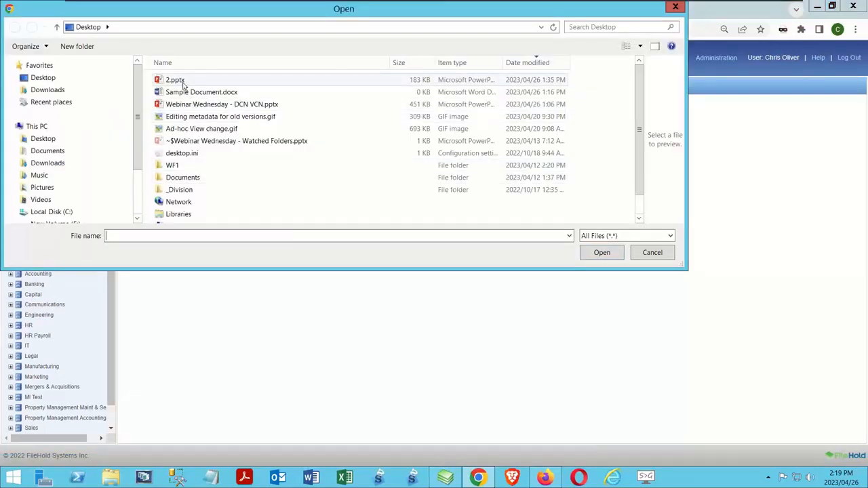
click(197, 92)
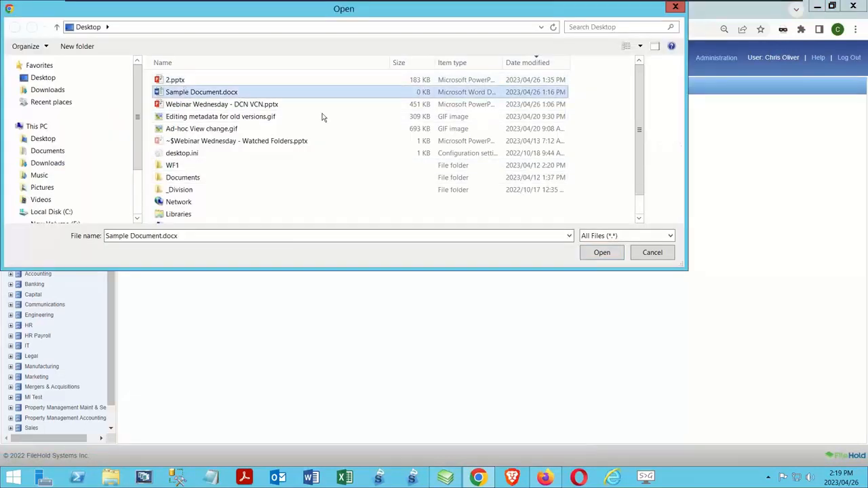
click(602, 253)
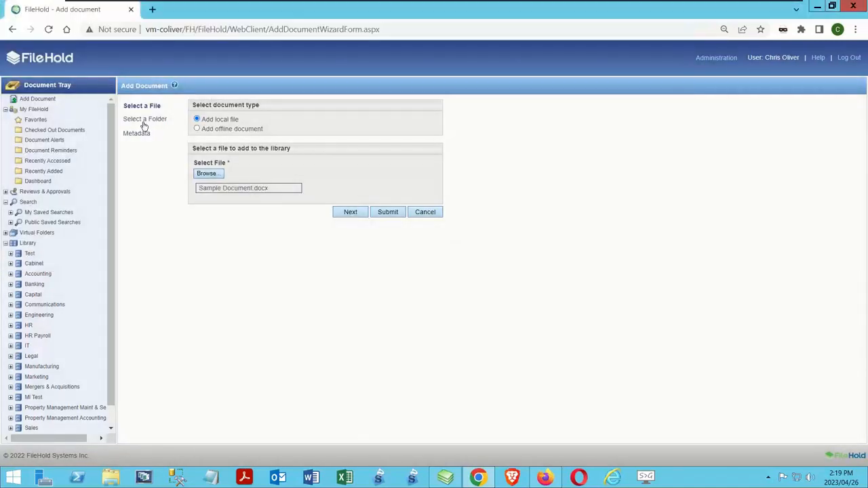
Choose the Document folder under Test / Test 2 as the file's destination and proceed to its metadata
click(143, 119)
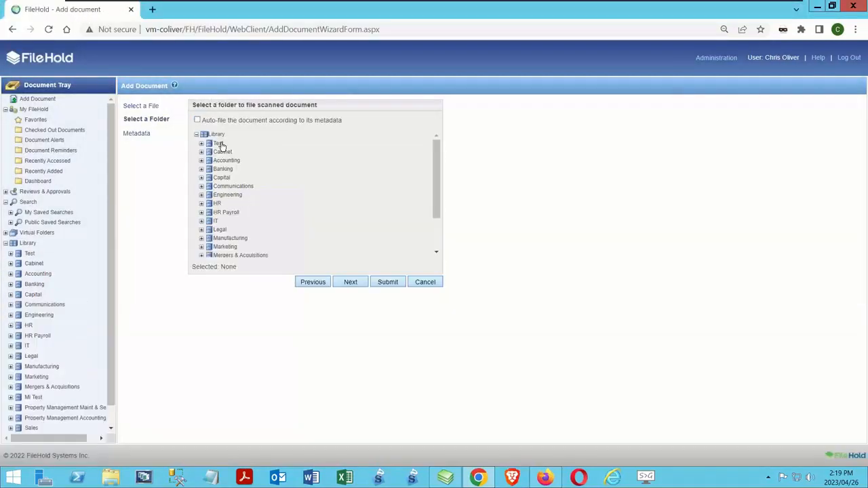
click(210, 144)
click(207, 152)
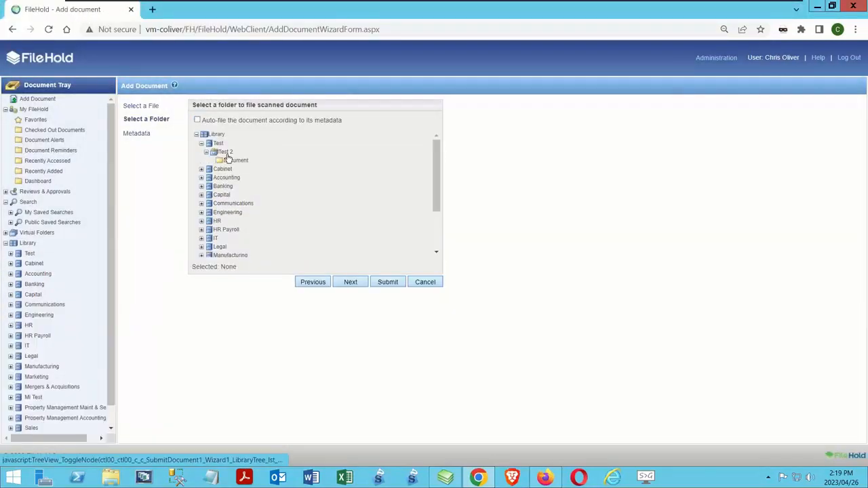
click(234, 161)
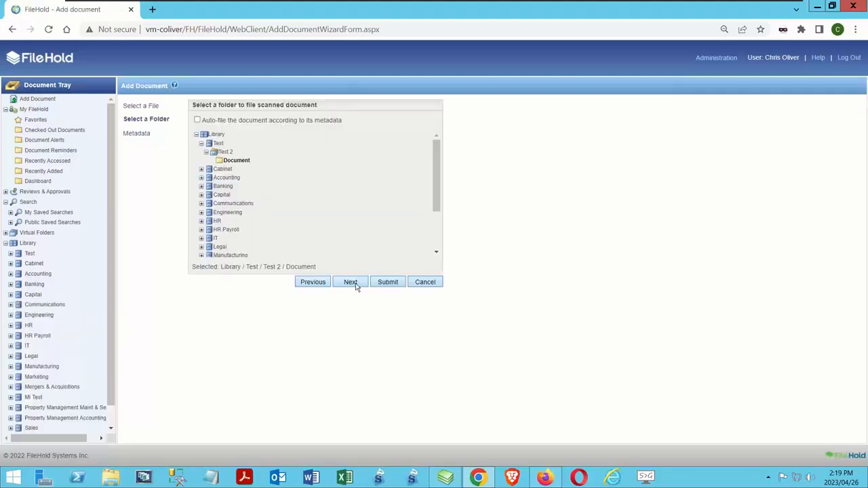
click(344, 283)
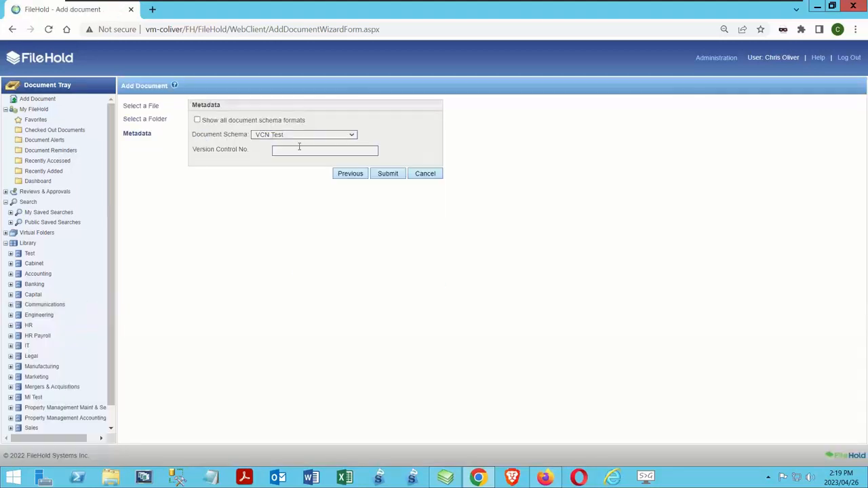
Keep the VCN Test schema, set the version control number to 1, and submit the document to the library
click(295, 152)
text(1)
click(386, 176)
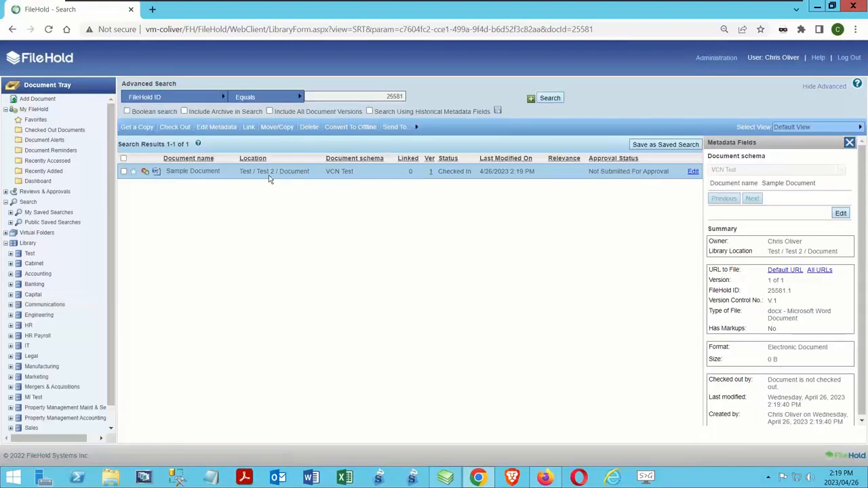
Switch to the FileHold desktop client, remove Sample Document from the Inbox, and open the Document folder under Test 2
click(445, 478)
right_click(199, 114)
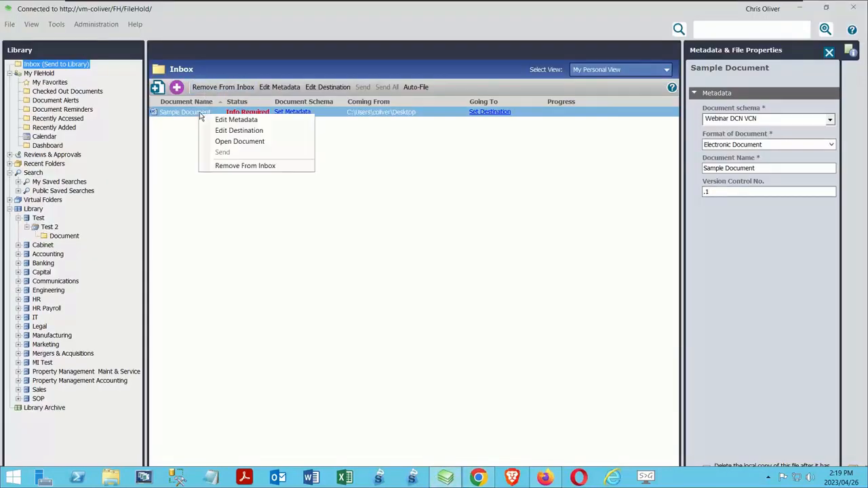
click(242, 166)
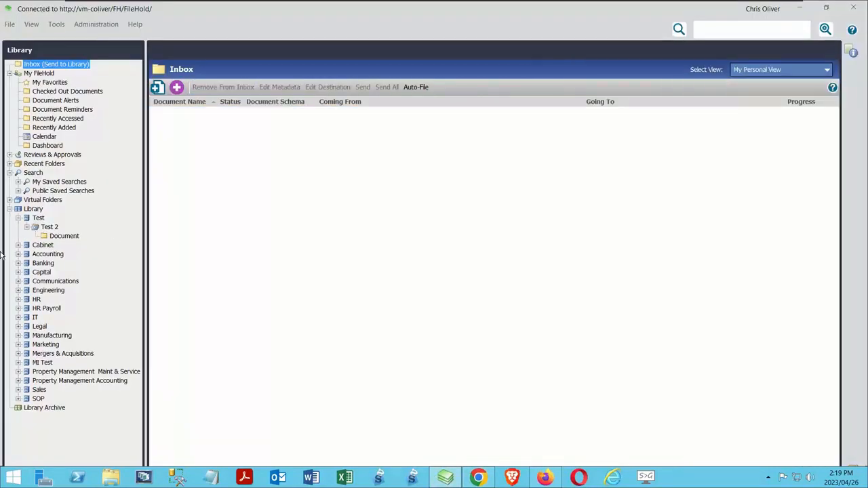
click(60, 236)
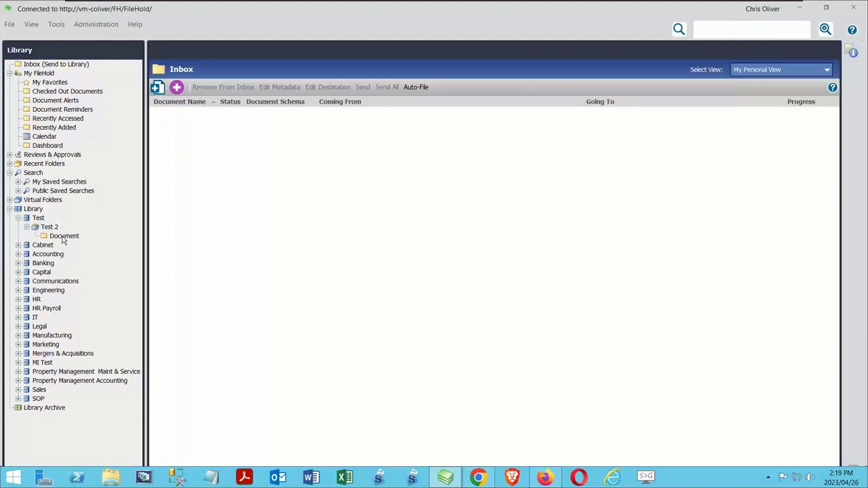
Show the metadata and file properties of Sample Document and resize the Version Properties section to examine its version control number
right_click(214, 114)
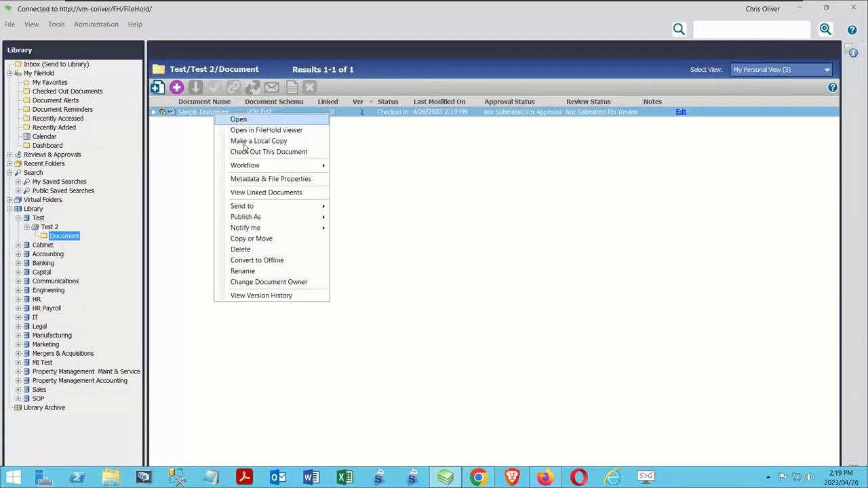
click(256, 179)
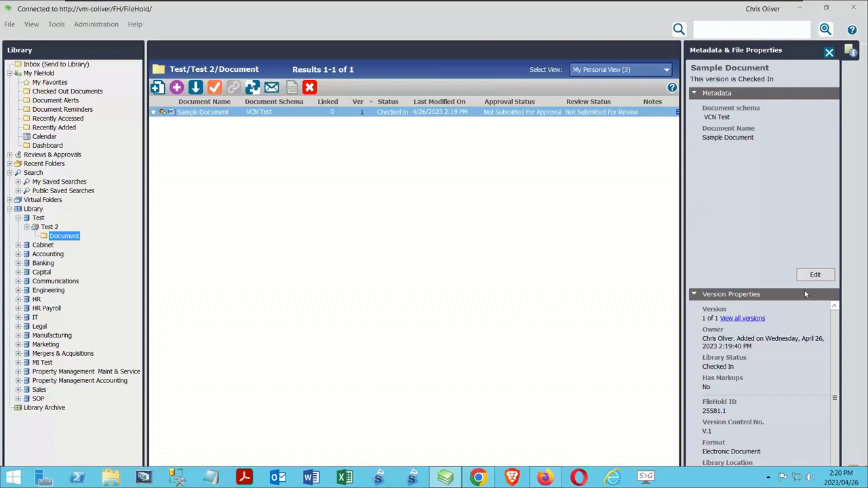
drag(802, 286, 803, 217)
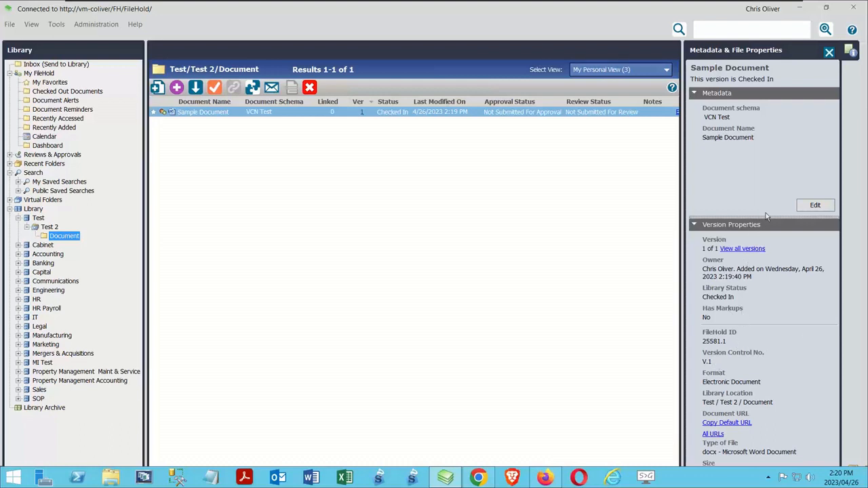
drag(767, 217, 769, 313)
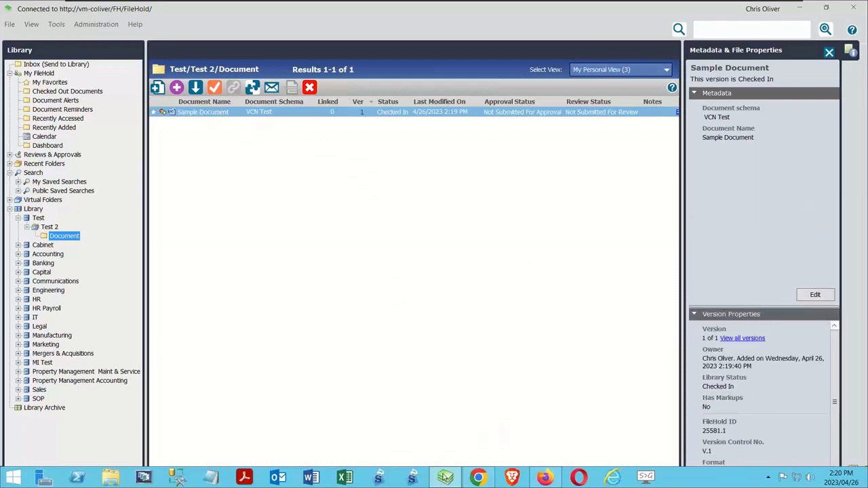
Switch to the FileHold web client in Chrome and select Sample Document.docx as the local file for a new document
click(479, 477)
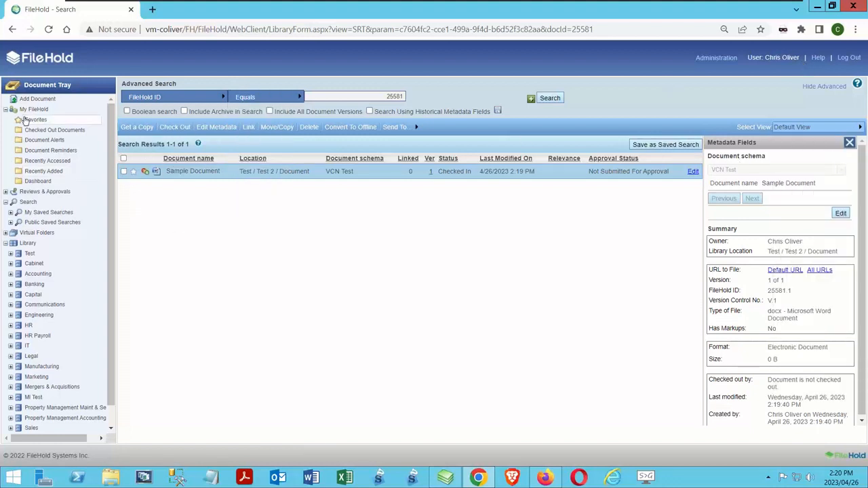
click(49, 99)
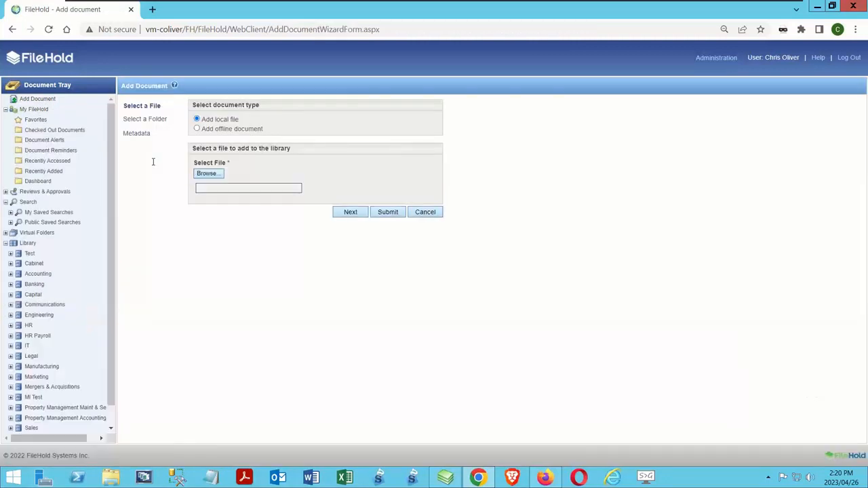
click(209, 175)
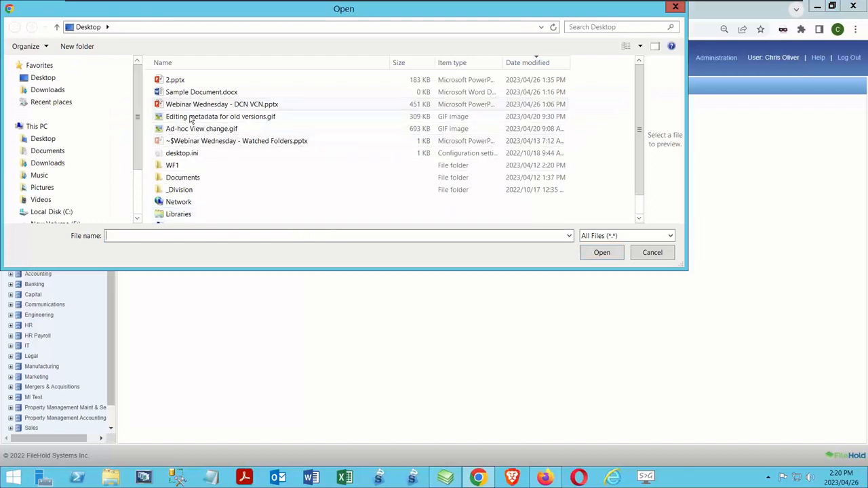
click(202, 93)
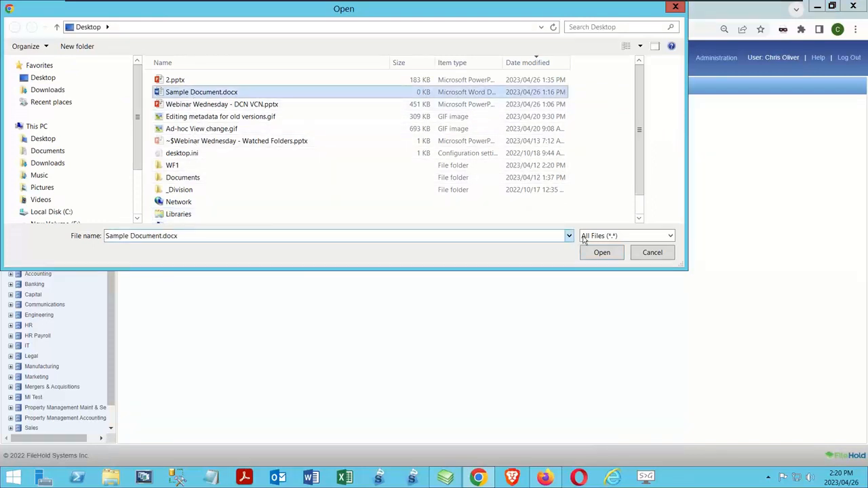
click(601, 252)
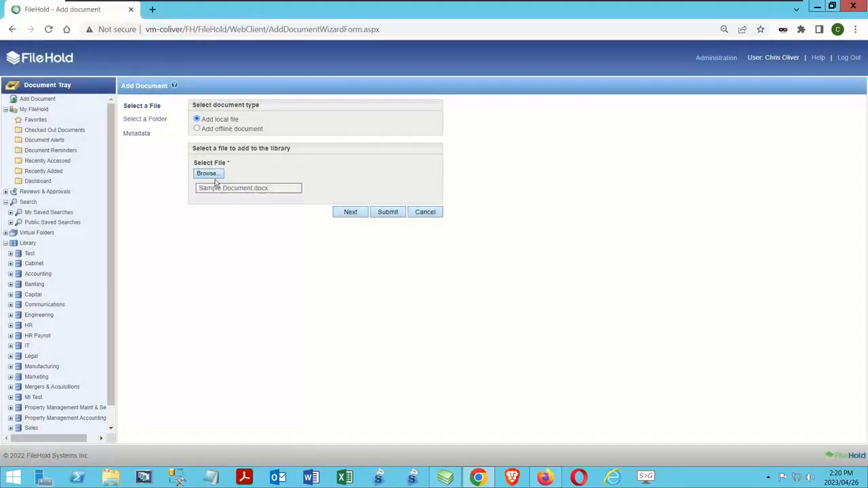
click(208, 174)
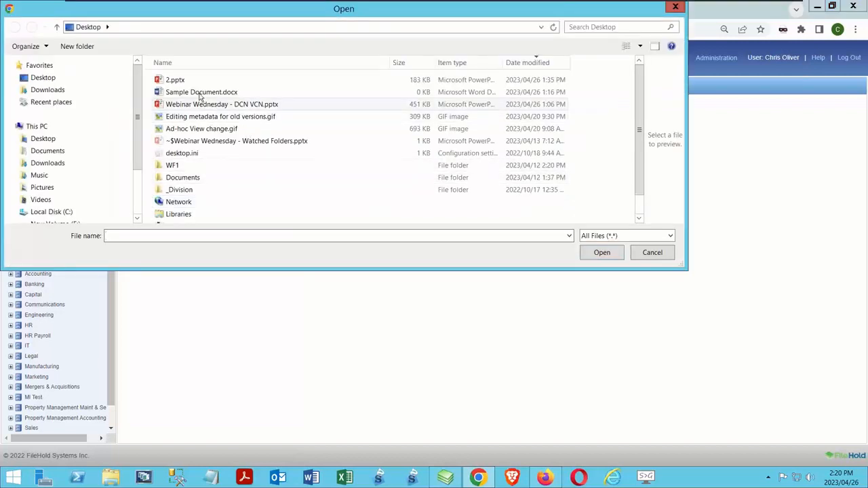
click(652, 252)
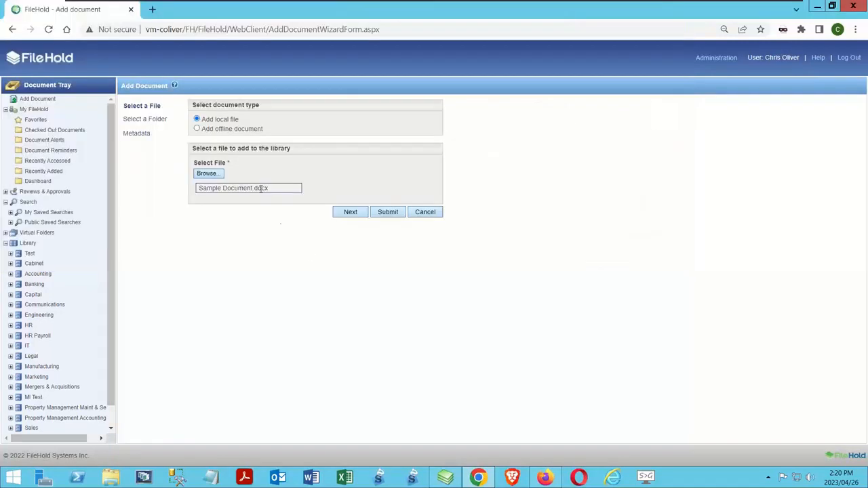
File the new document in the Document folder under Test / Test 2 and continue to its metadata
click(346, 215)
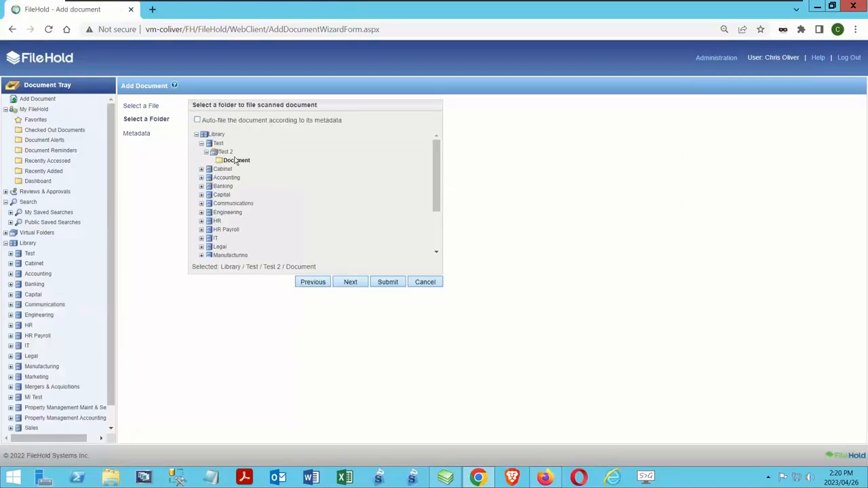
click(239, 161)
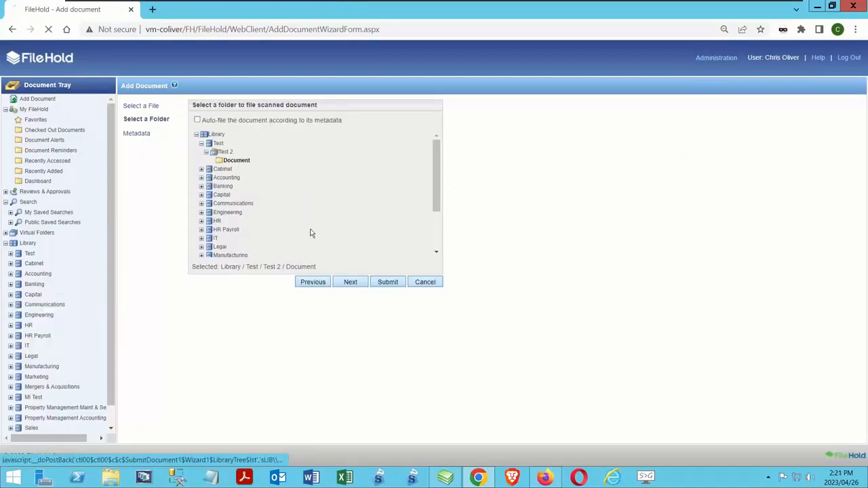
click(350, 282)
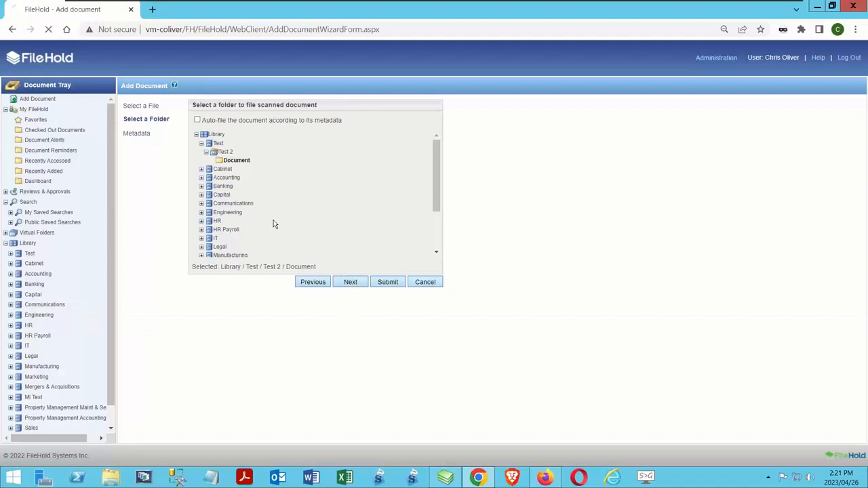
Assign the Webinar DCN VCN schema, fill in the number that makes the version control number WEB V .1, and submit the document
click(308, 135)
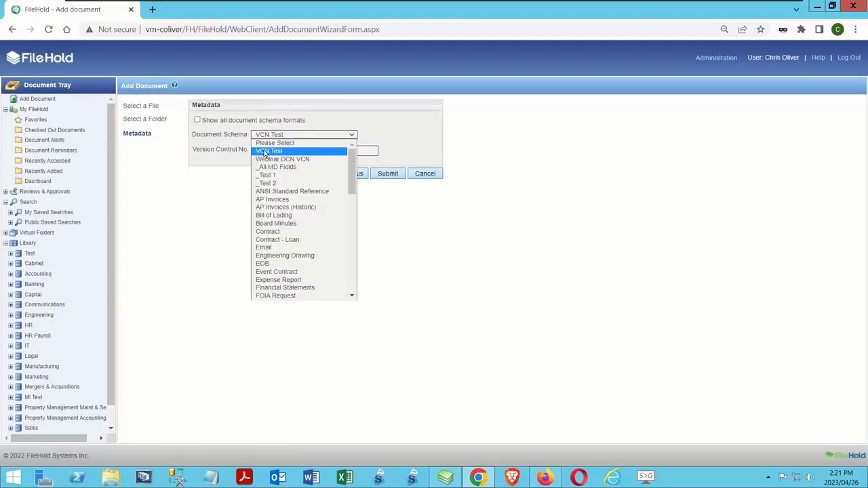
click(278, 158)
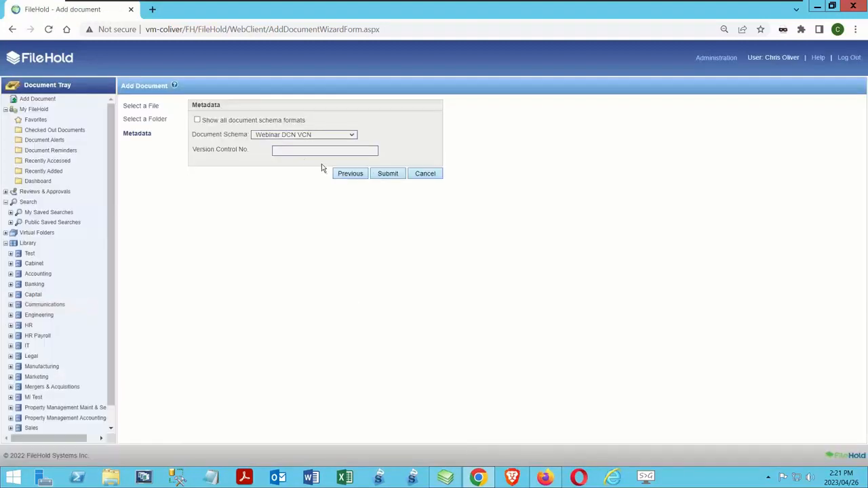
click(299, 151)
click(385, 177)
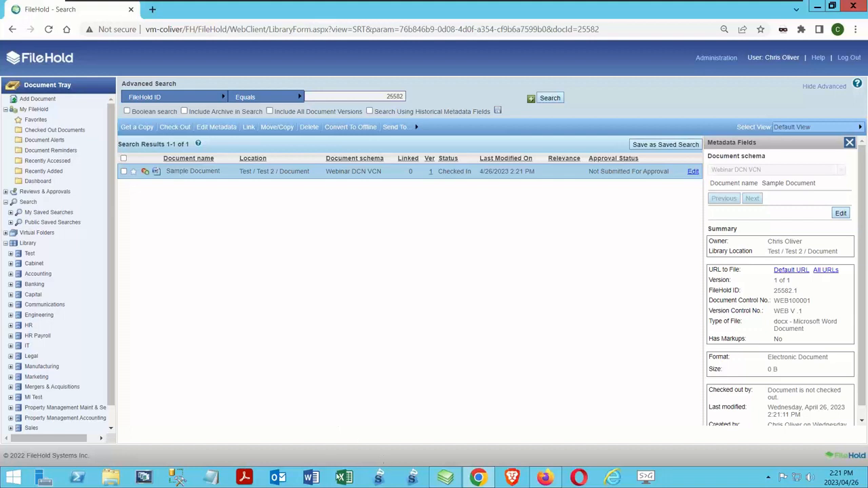
Switch to the FileHold desktop client, refresh the library, and examine the control numbers of the Sample Document with the Webinar DCN VCN schema
click(445, 478)
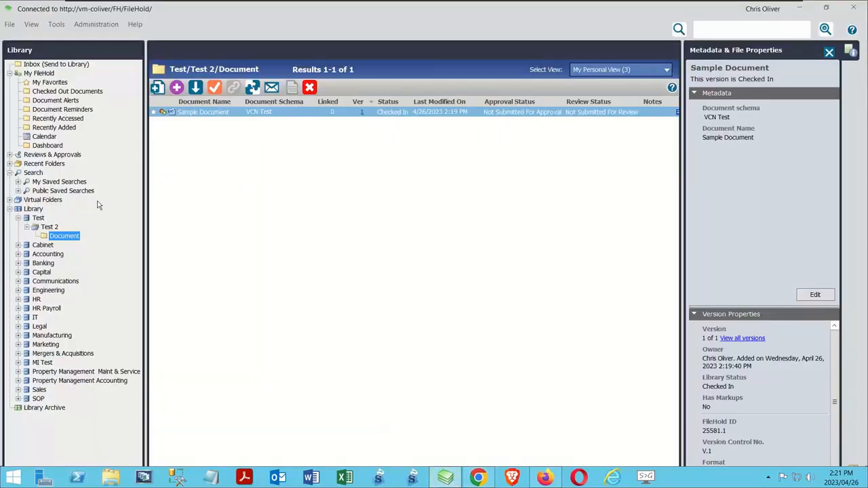
right_click(41, 216)
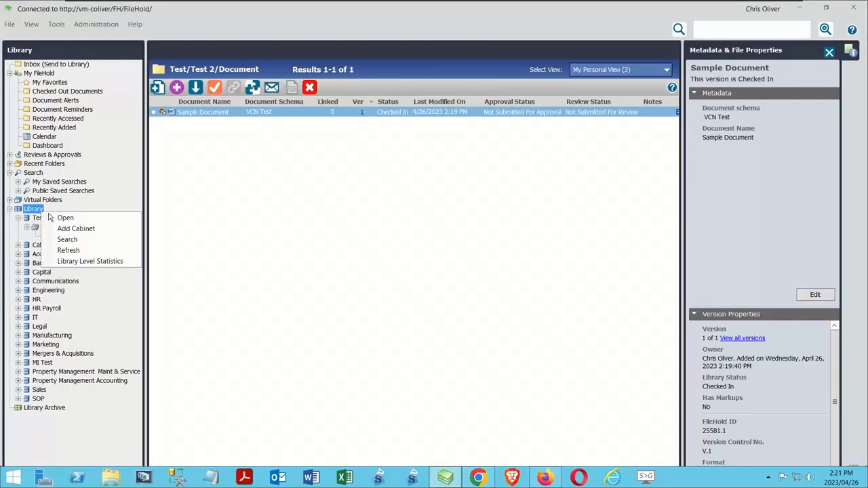
click(68, 250)
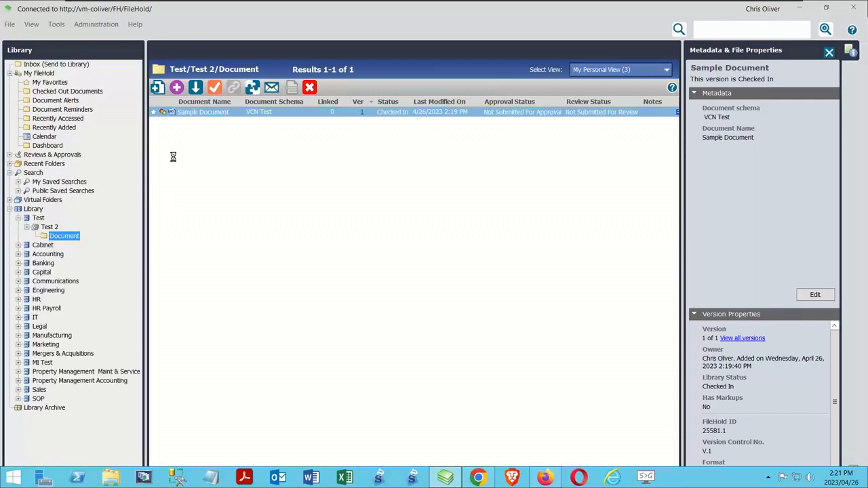
click(231, 122)
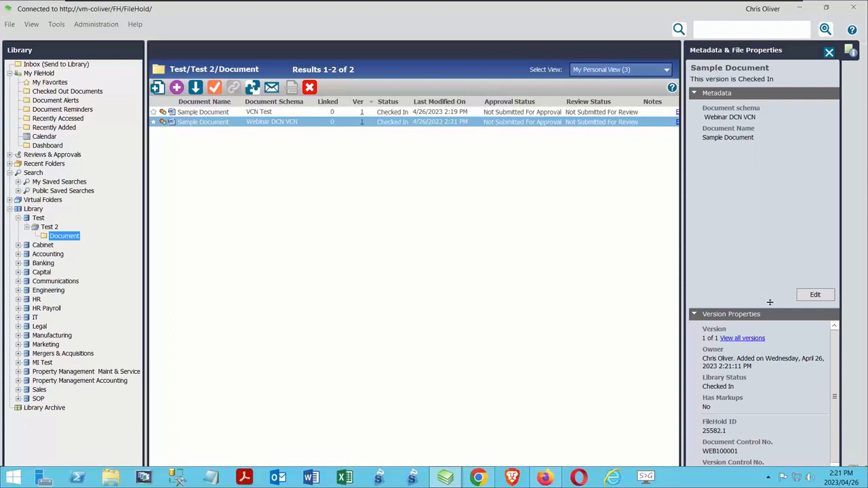
drag(770, 303, 753, 171)
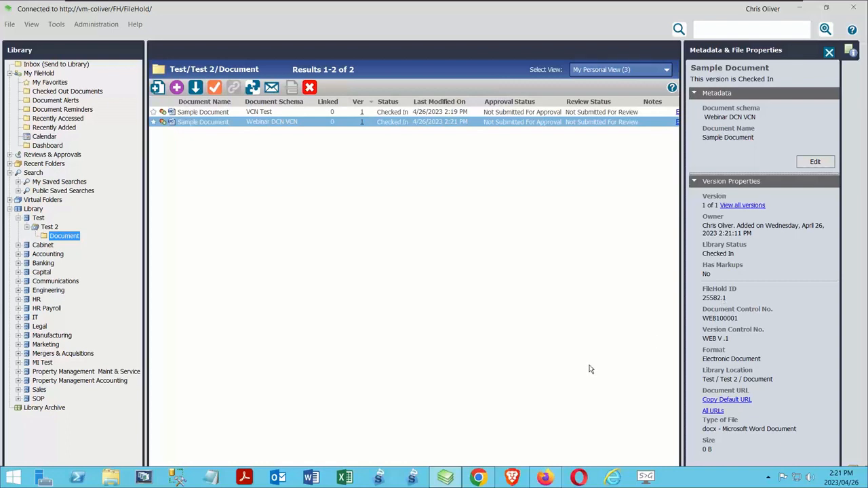
Open the Webinar DCN VCN schema from the library's document schema management
click(88, 24)
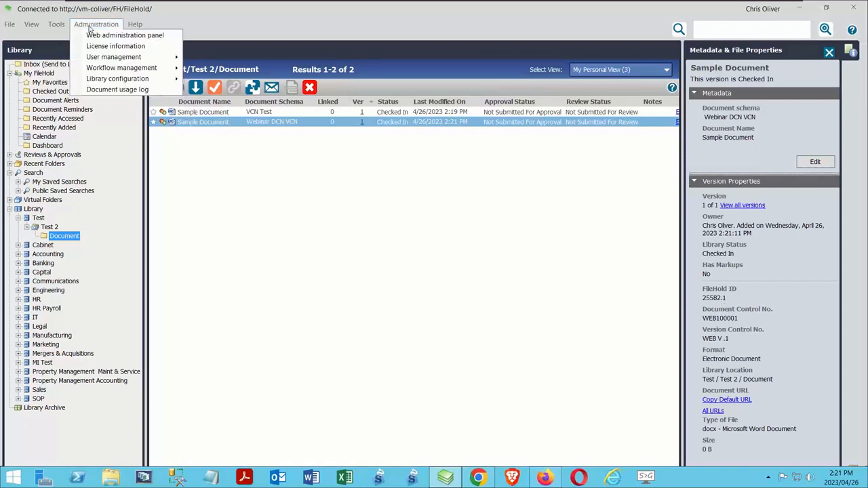
mouse_move(170, 68)
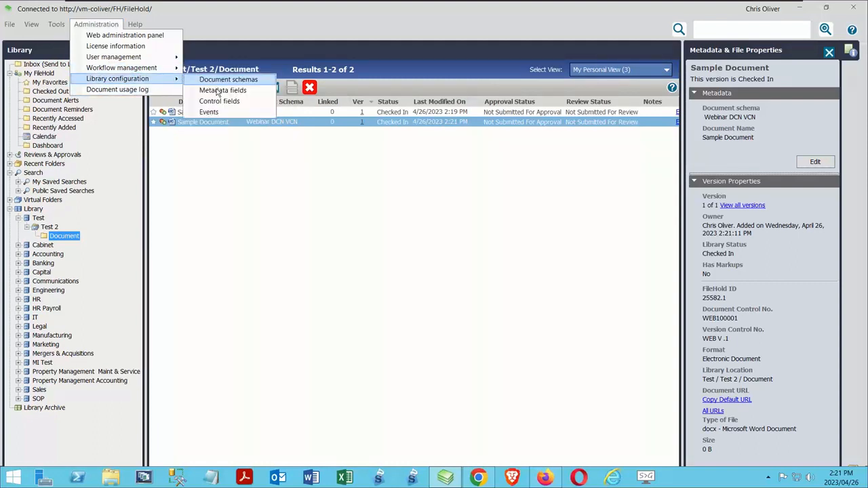
click(203, 81)
double_click(272, 186)
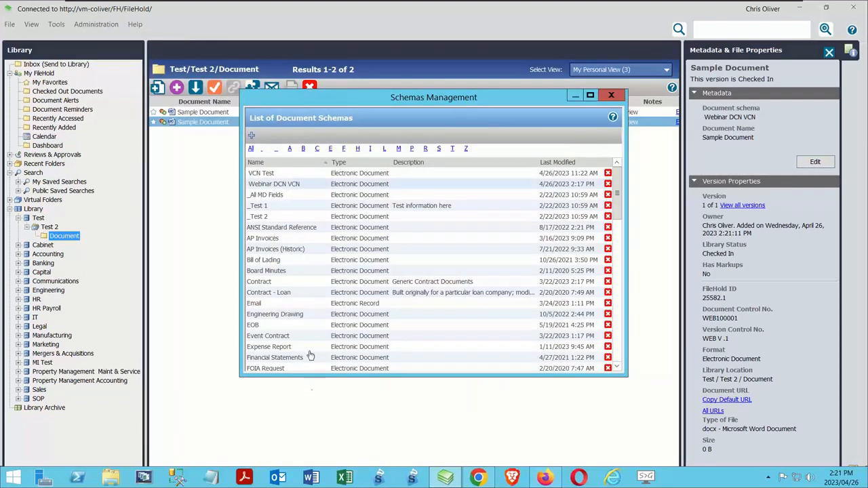